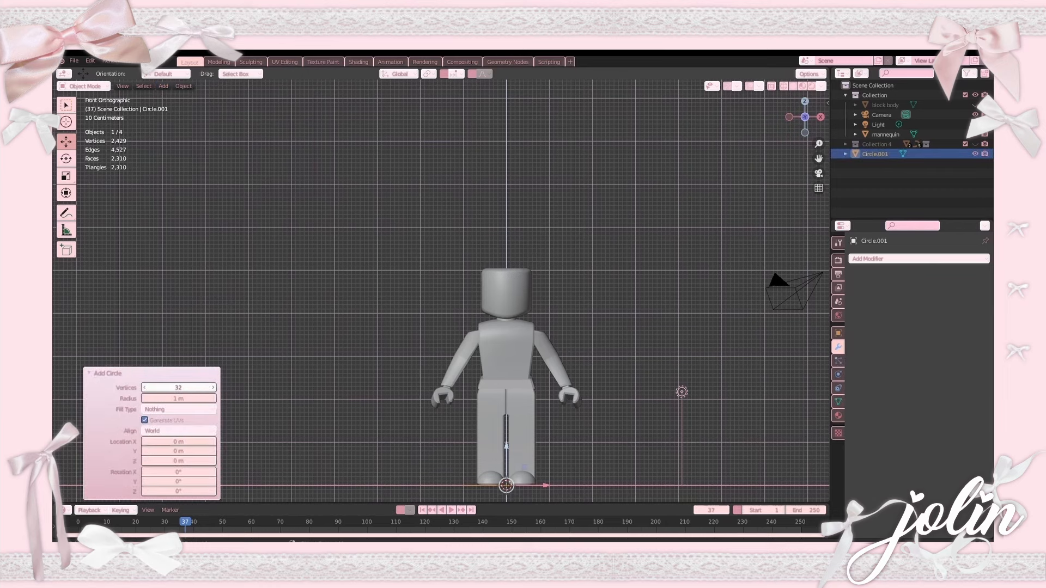
Set the new circle to 4 vertices and move it about 2.87 m in the negative X direction, beside the mannequin.
click(205, 386)
key(Return)
middle_drag(263, 390, 534, 425)
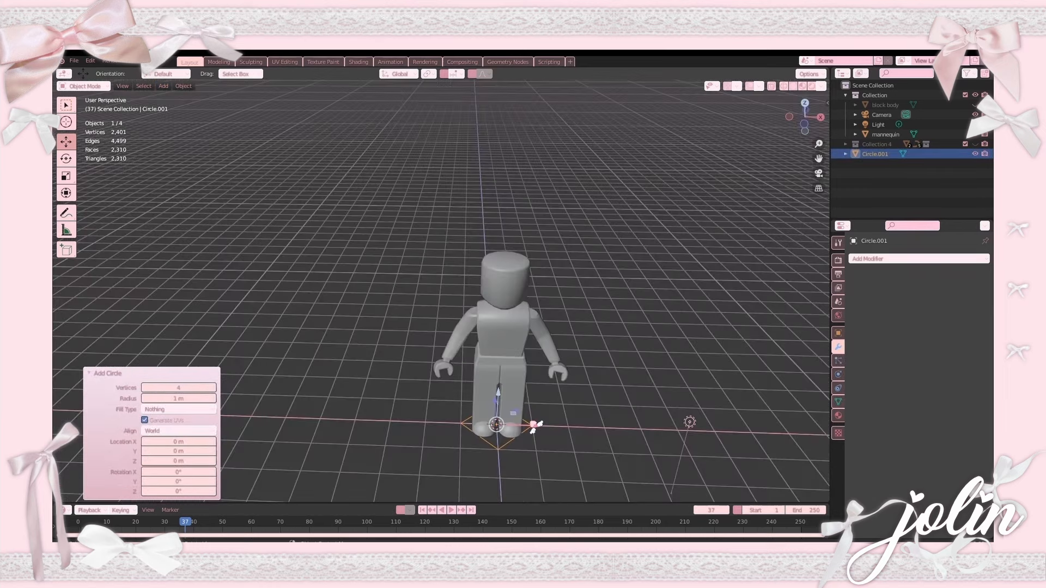
key(g)
key(x)
click(422, 424)
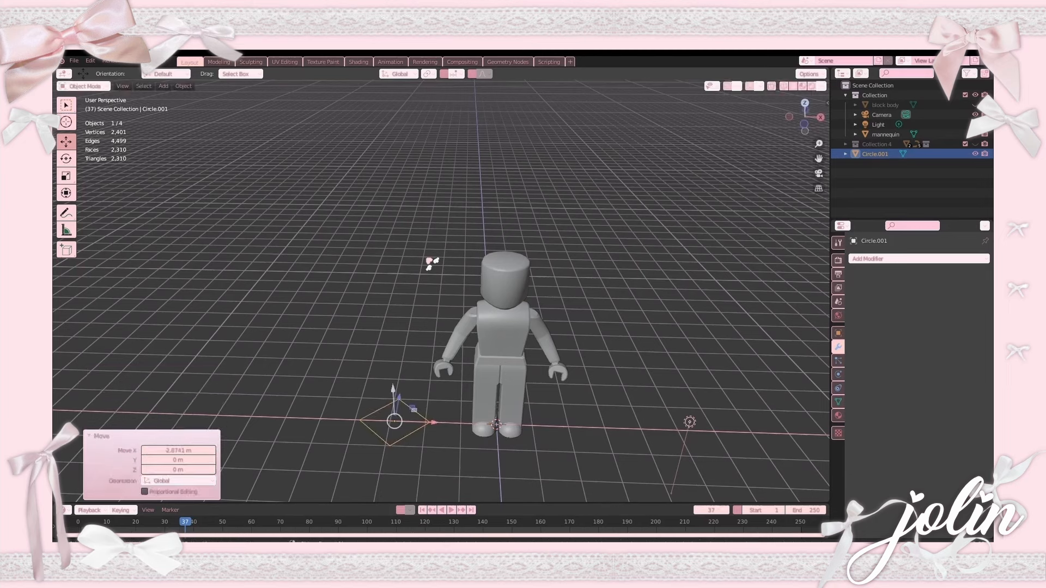
In Edit Mode, rotate the four-vertex circle 45° around the Z axis.
key(Tab)
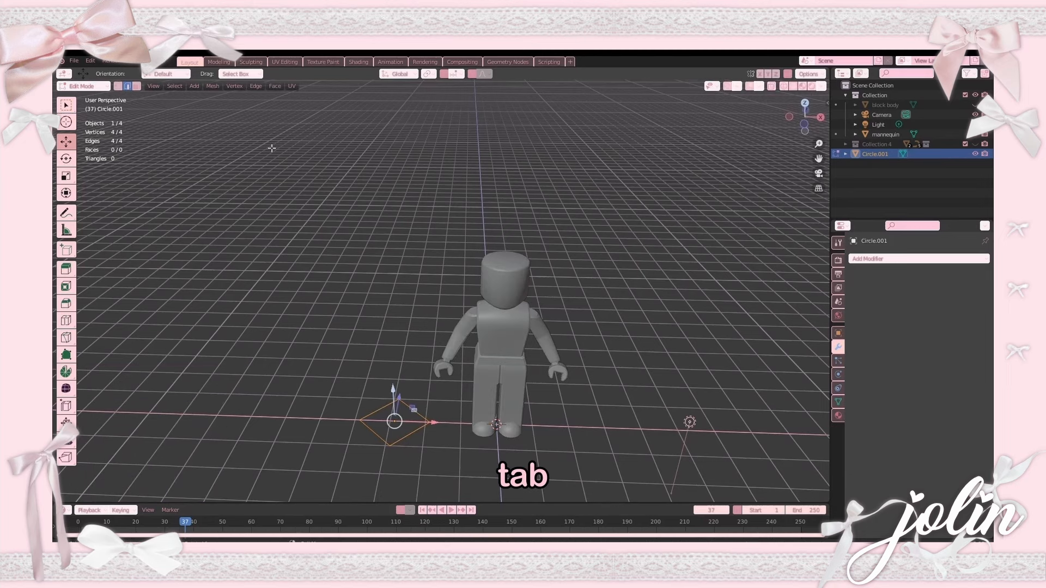
click(84, 86)
click(93, 97)
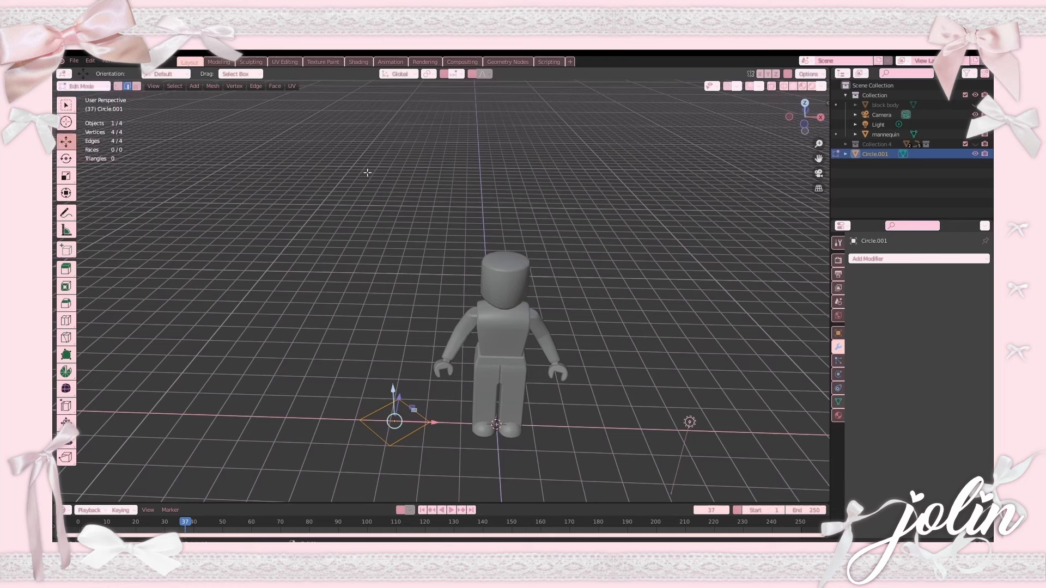
key(Tab)
key(Tab)
key(Tab)
key(Tab)
key(Tab)
key(r)
key(z)
key(4)
key(5)
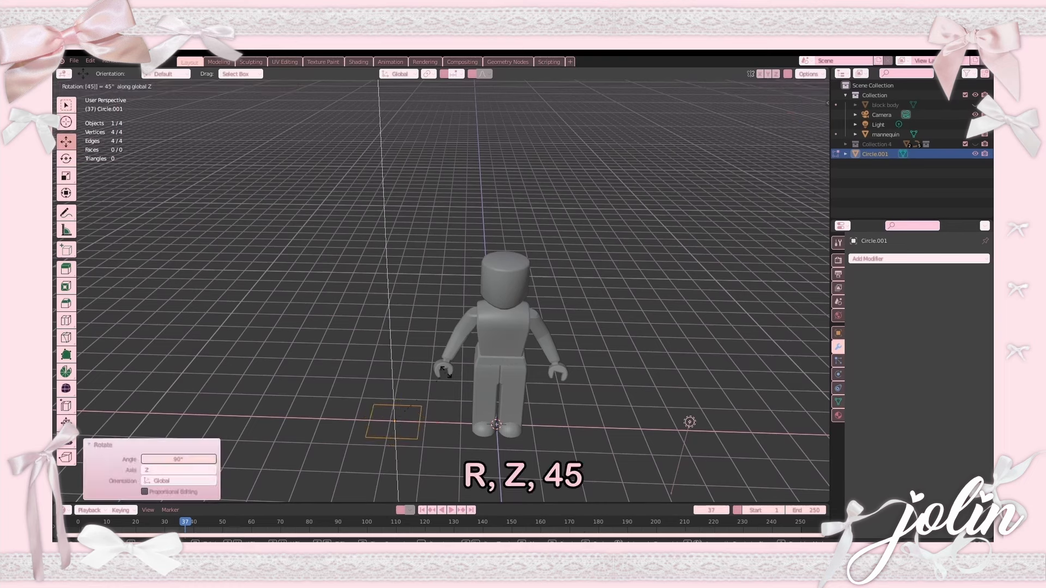
key(Return)
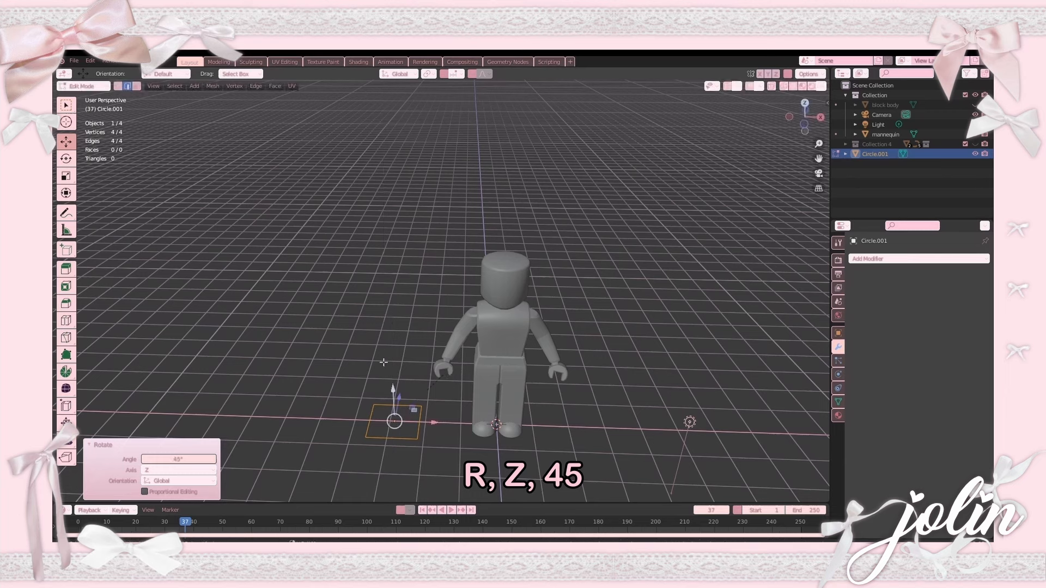
In Object Mode, flatten the square along its depth into a very thin strip and deselect it.
key(Tab)
key(s)
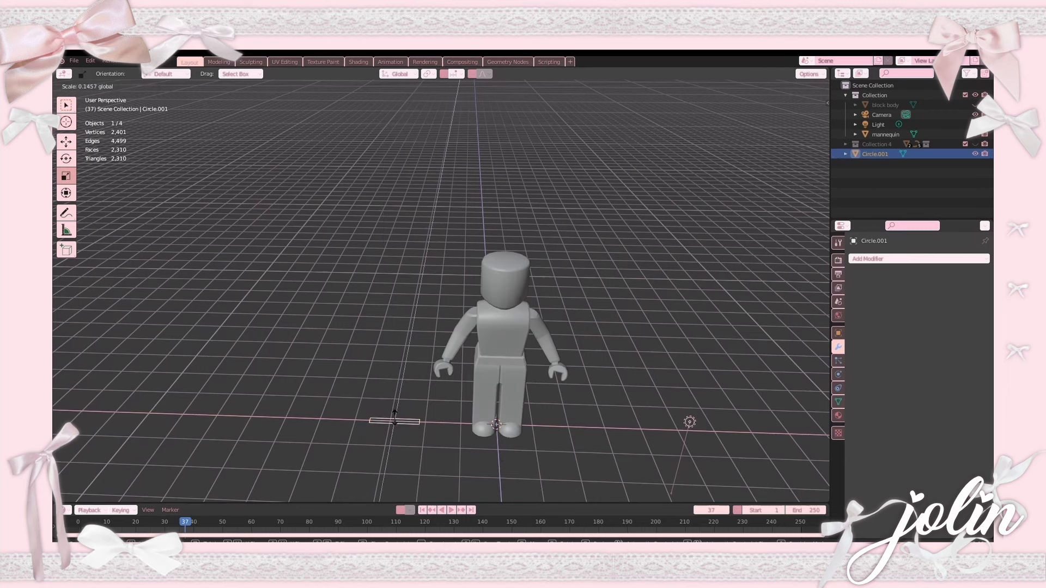
key(Return)
click(622, 363)
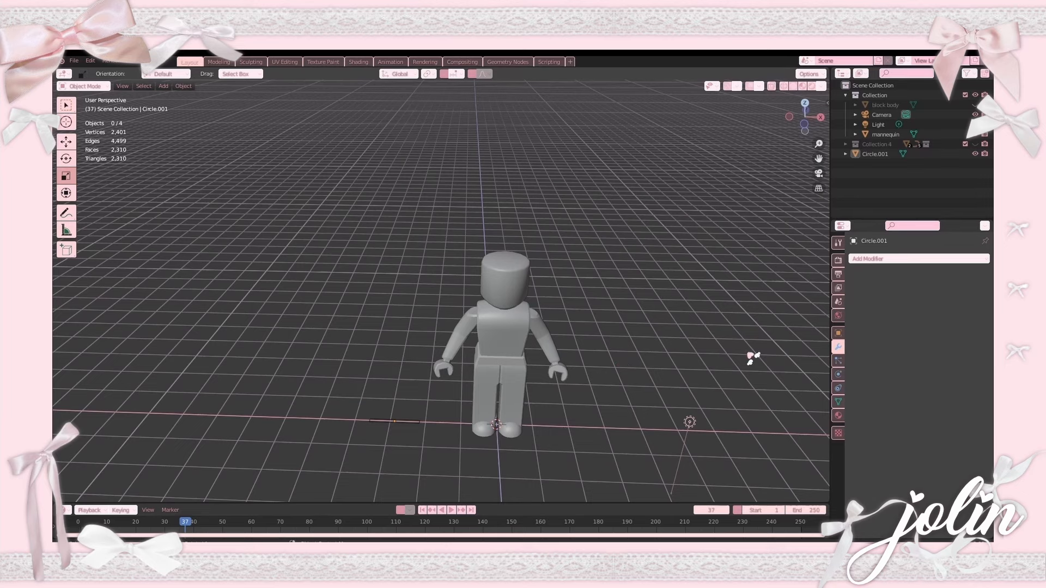
Convert the flattened strip beside the mannequin to a curve.
scroll(708, 364, up, 2)
scroll(610, 322, up, 2)
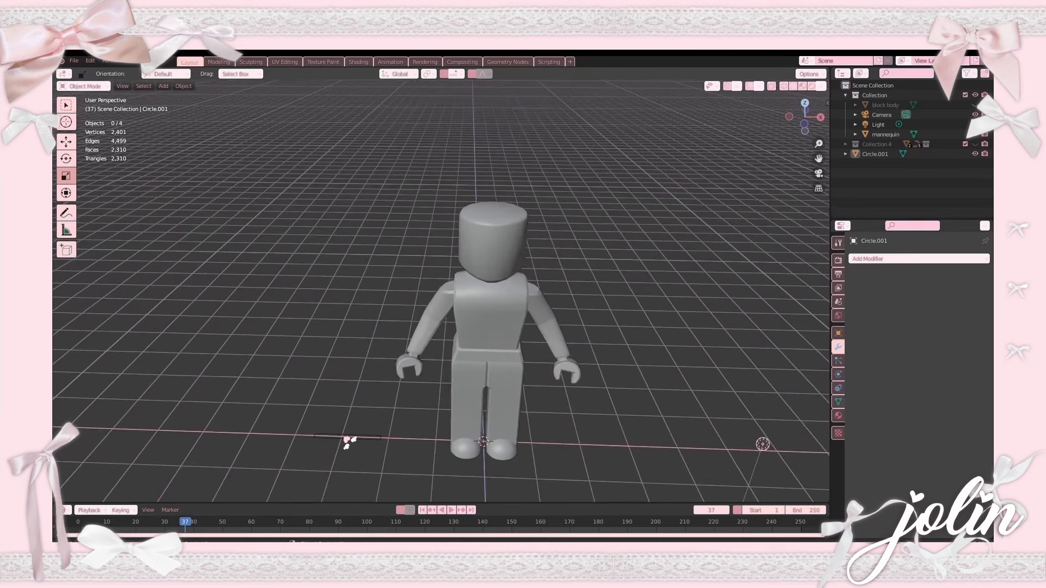
click(347, 440)
right_click(356, 414)
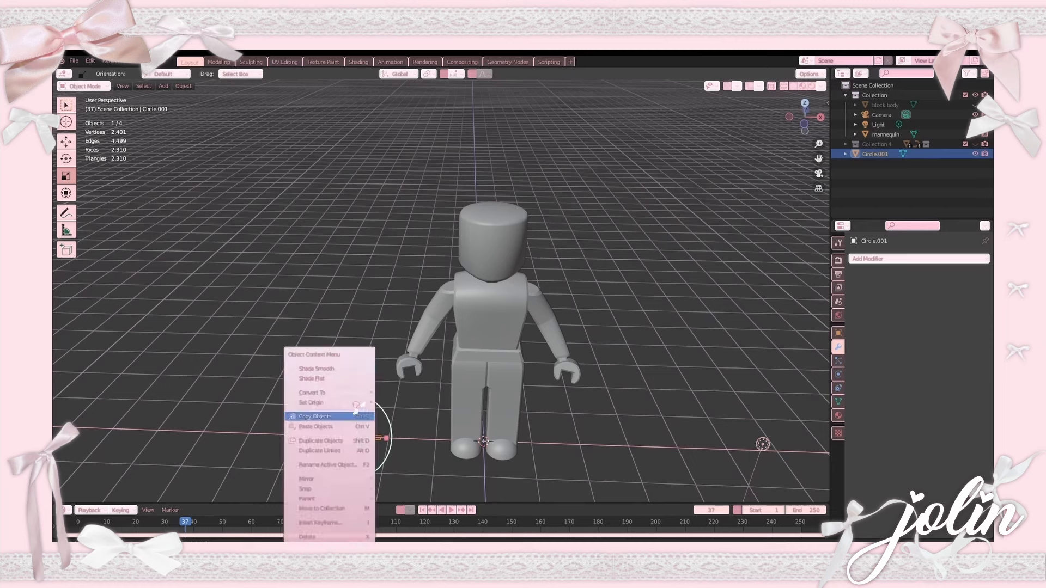
mouse_move(338, 393)
click(401, 402)
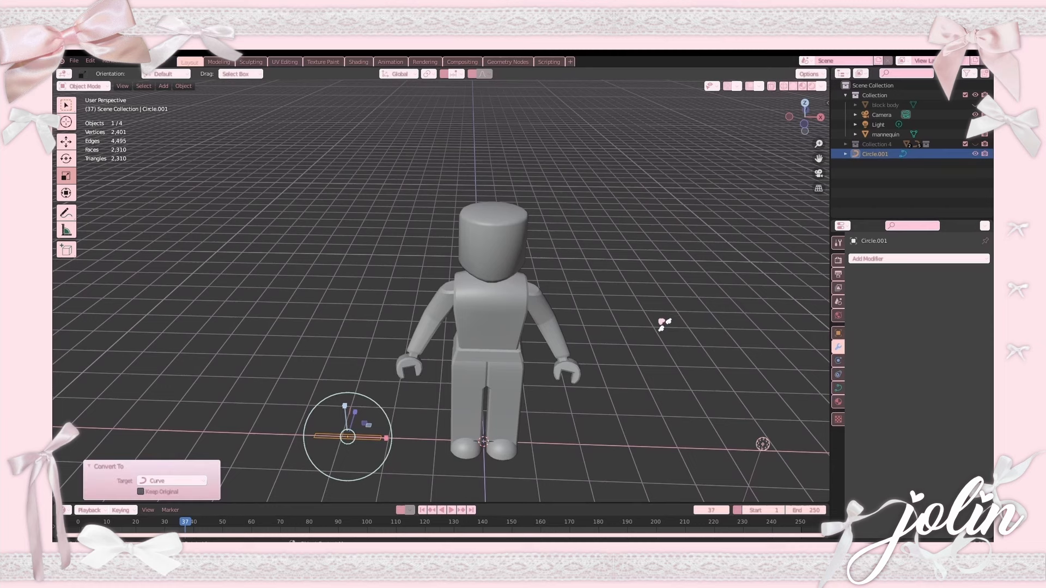
click(648, 363)
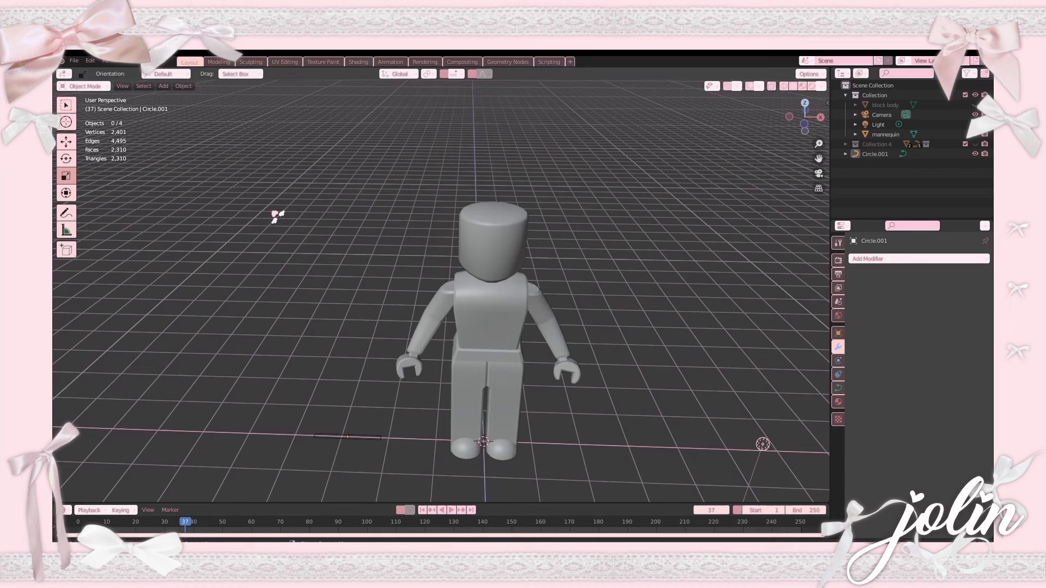
Add a curve path and raise it along Z to just above the mannequin's head.
middle_drag(369, 251, 431, 304)
click(164, 86)
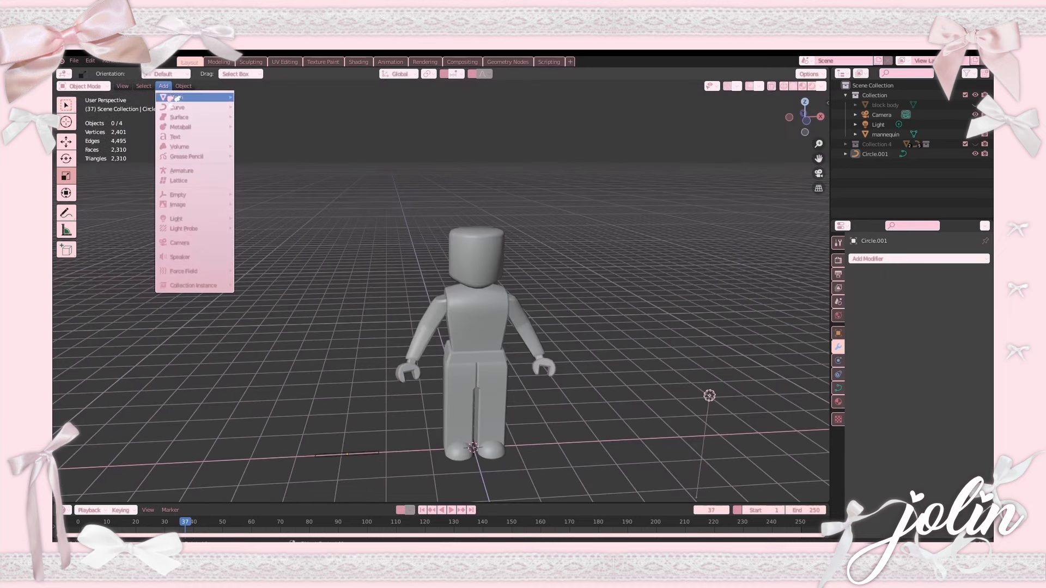
mouse_move(177, 107)
click(277, 152)
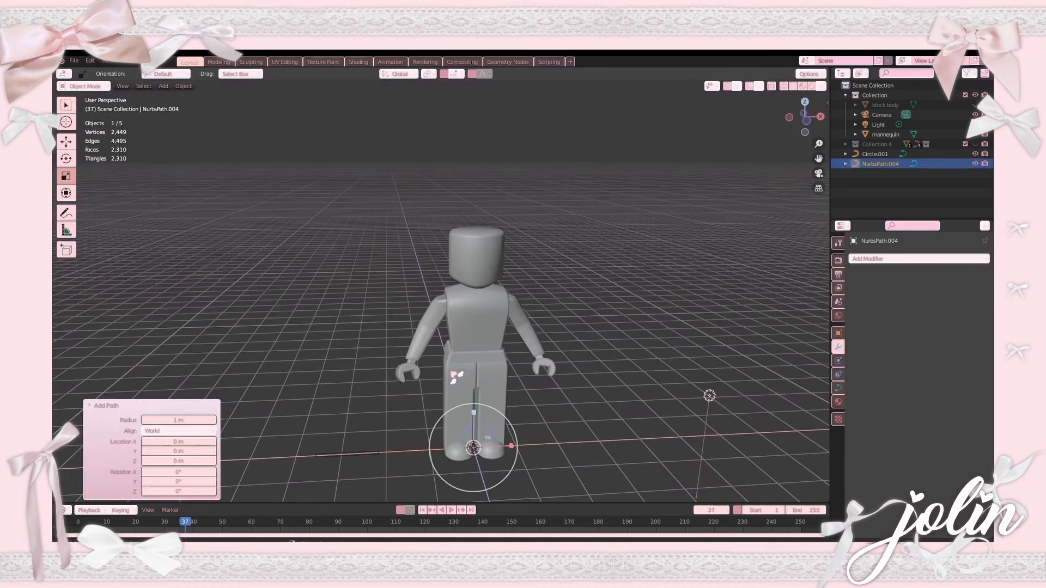
click(66, 141)
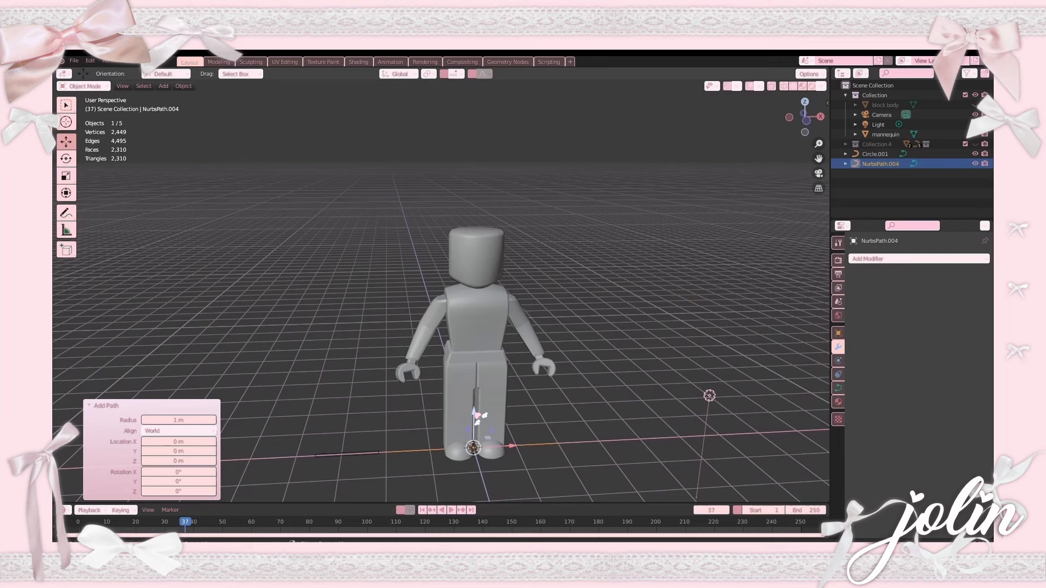
drag(474, 413, 475, 272)
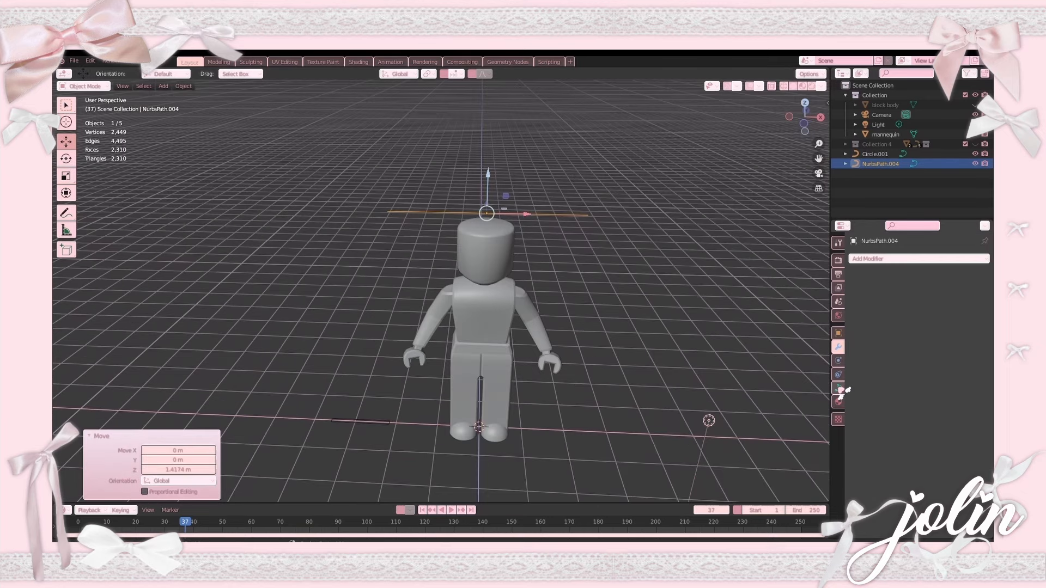
Set the path's preview resolution to 5 in its curve shape settings.
click(839, 388)
click(582, 290)
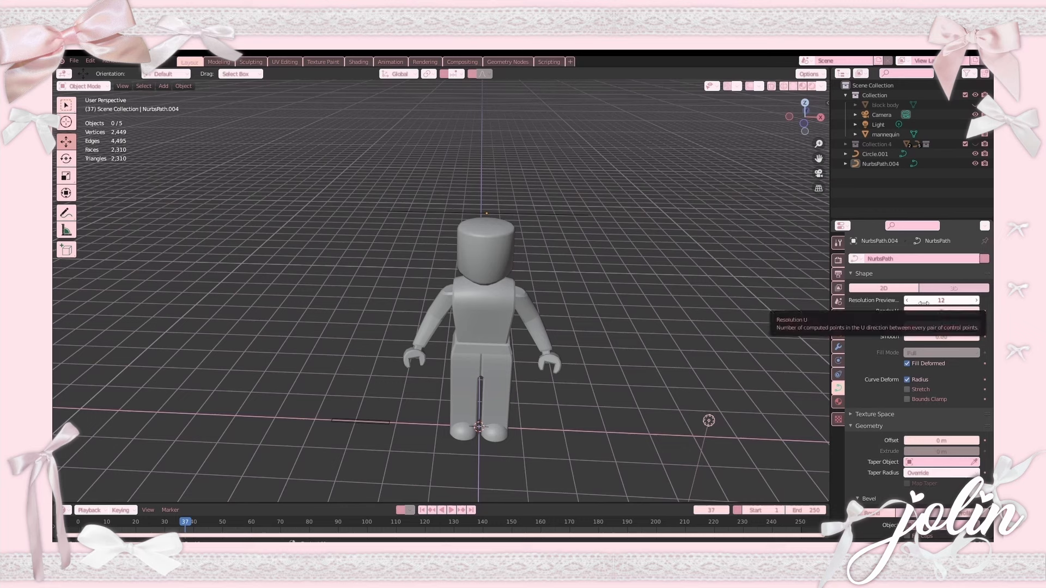
click(941, 302)
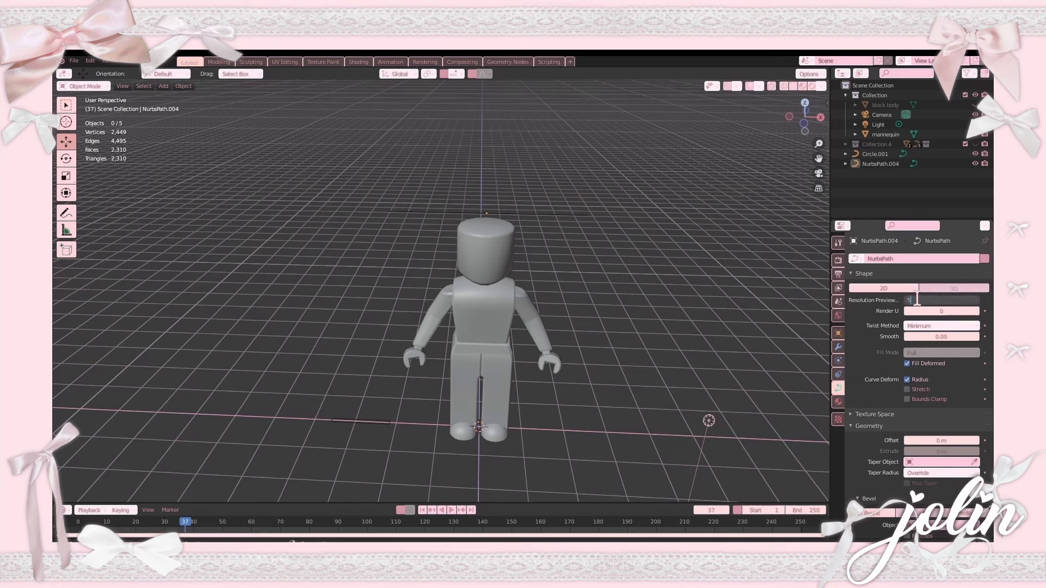
key(Return)
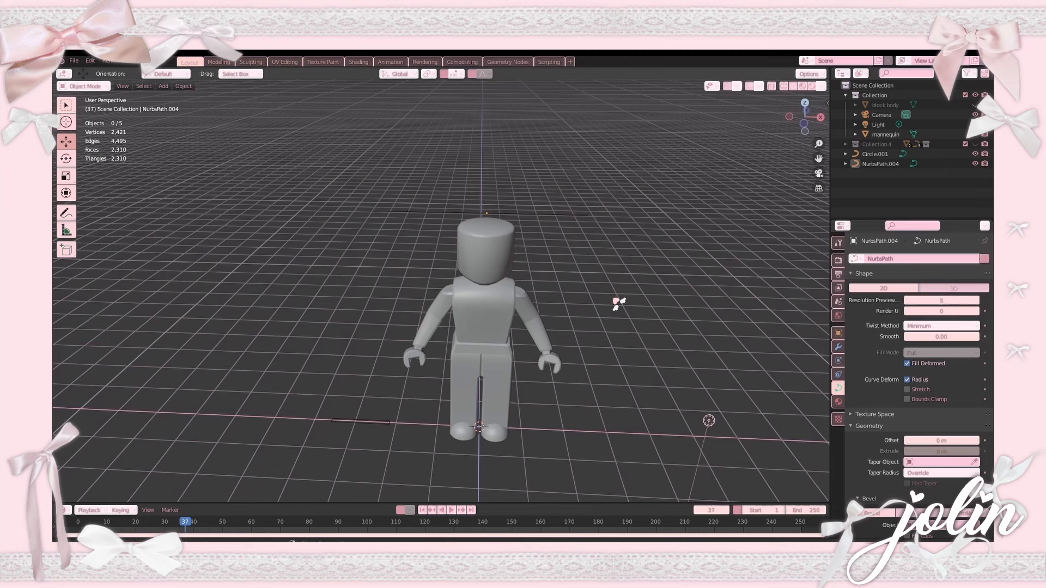
Assign the flattened curve Circle.001 as the path's bevel object by sampling it in the viewport.
scroll(883, 406, down, 1)
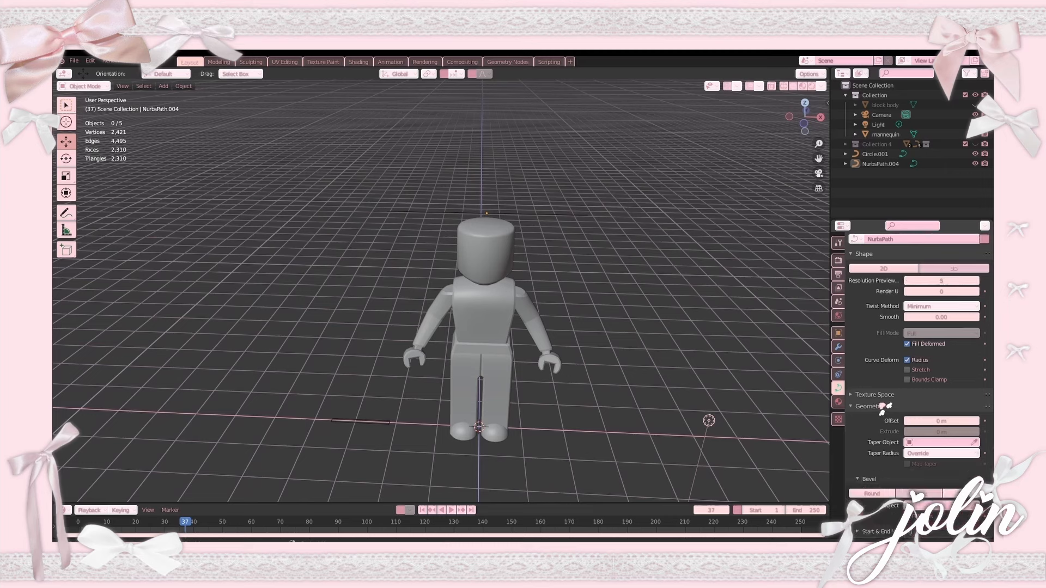
scroll(882, 408, down, 1)
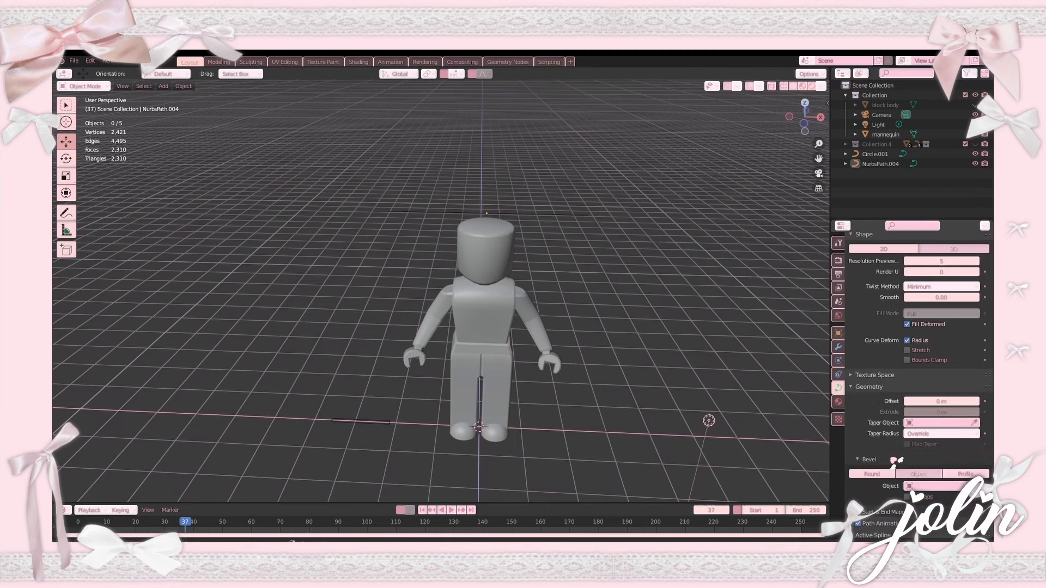
scroll(893, 460, down, 1)
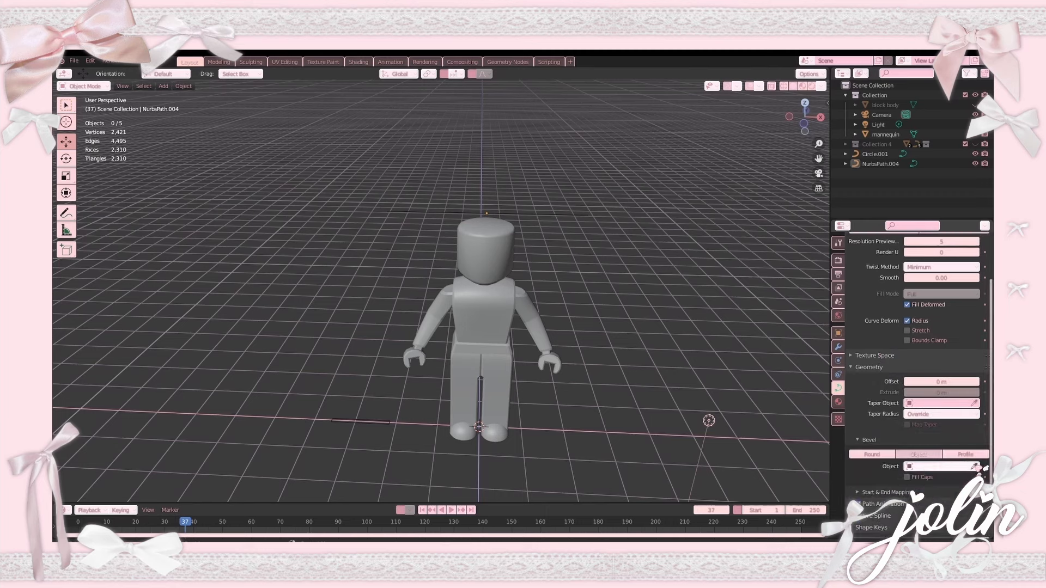
click(974, 466)
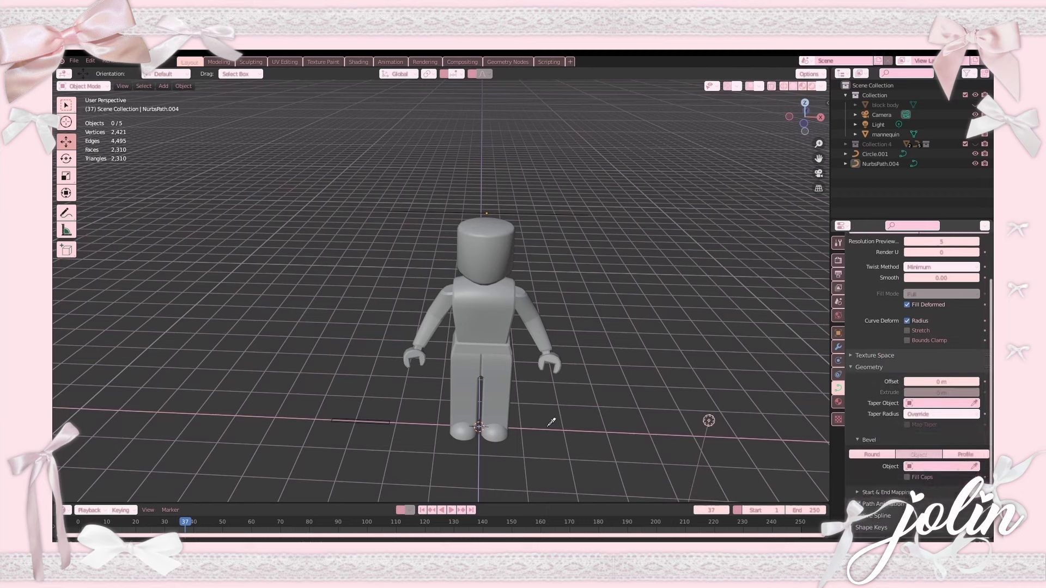
click(389, 417)
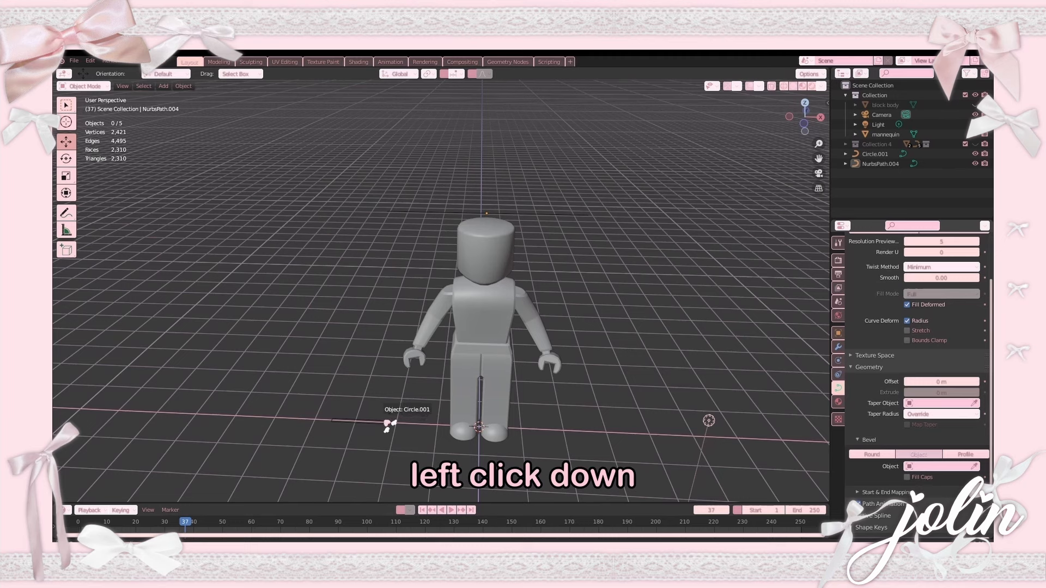
Apply flat shading to the bevelled path above the head.
click(544, 214)
right_click(542, 217)
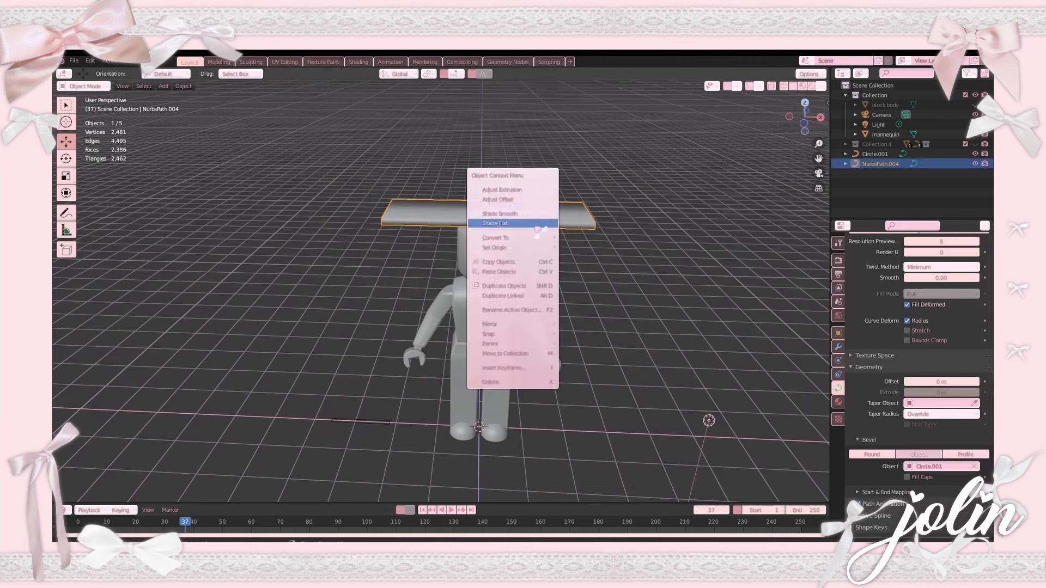
click(538, 224)
middle_drag(623, 309, 682, 168)
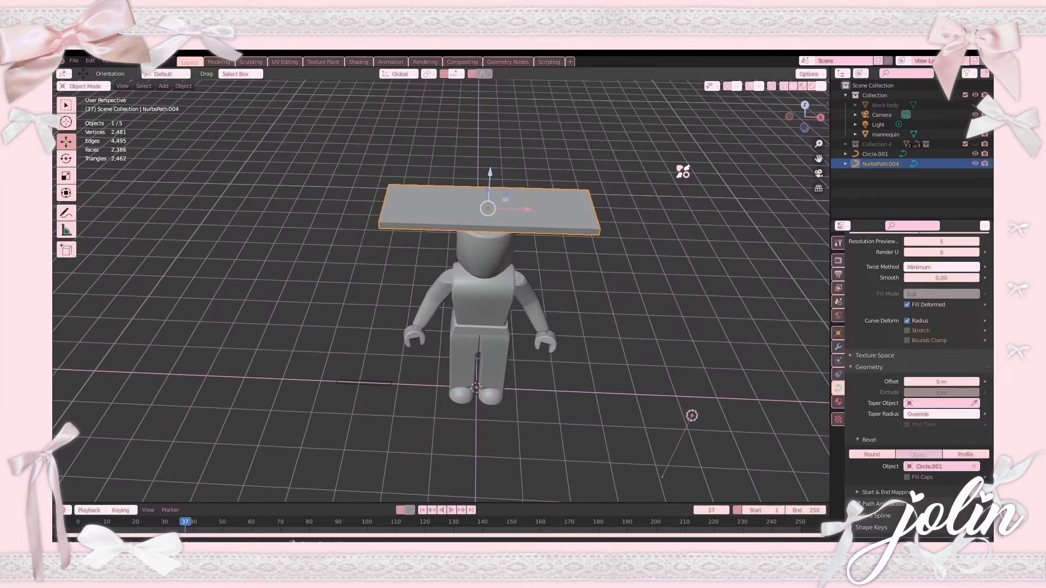
Scale the bevelled path down to about 0.37 and move it in negative X, away from above the mannequin's head.
key(s)
click(539, 215)
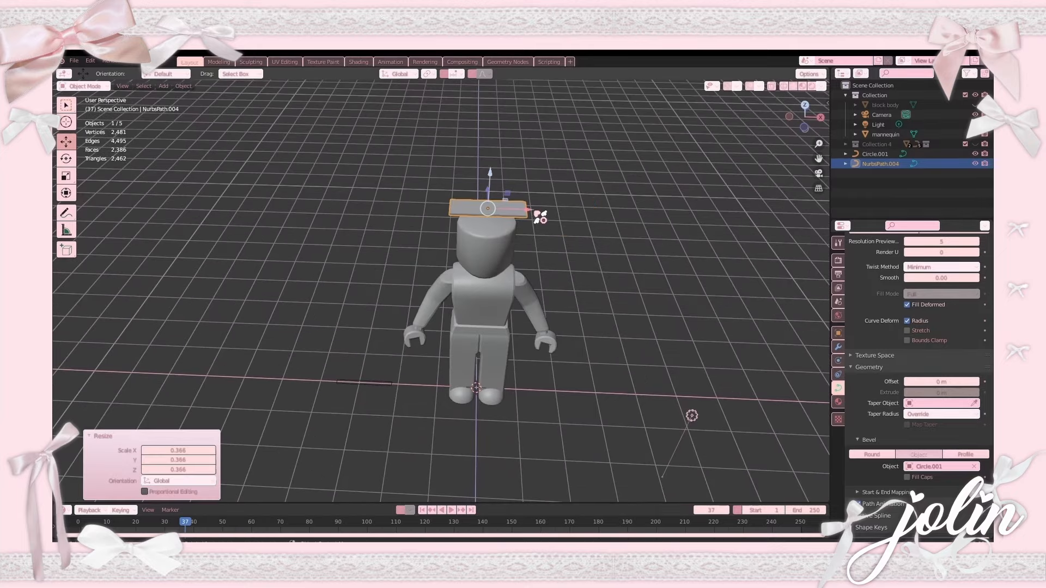
key(g)
key(x)
click(435, 215)
Rotate the bevelled path 90° around the X axis so that it stands upright.
key(KP_1)
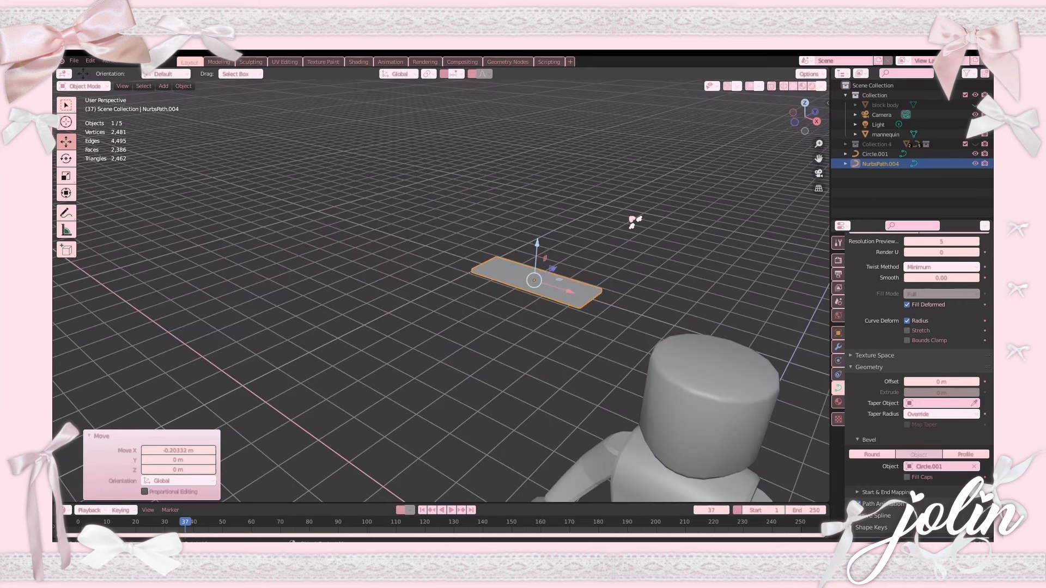
key(r)
key(x)
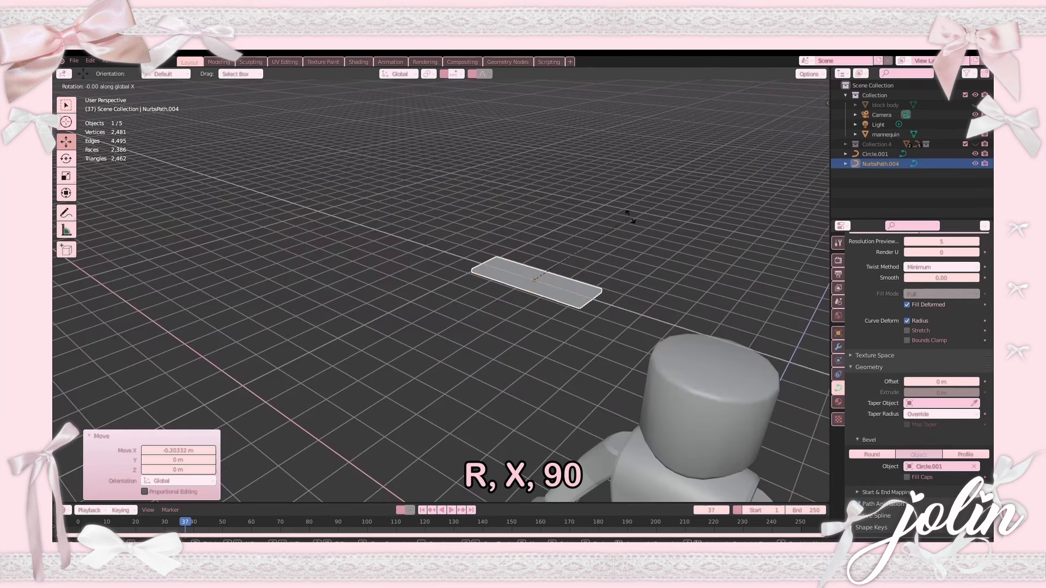
text(90)
key(Return)
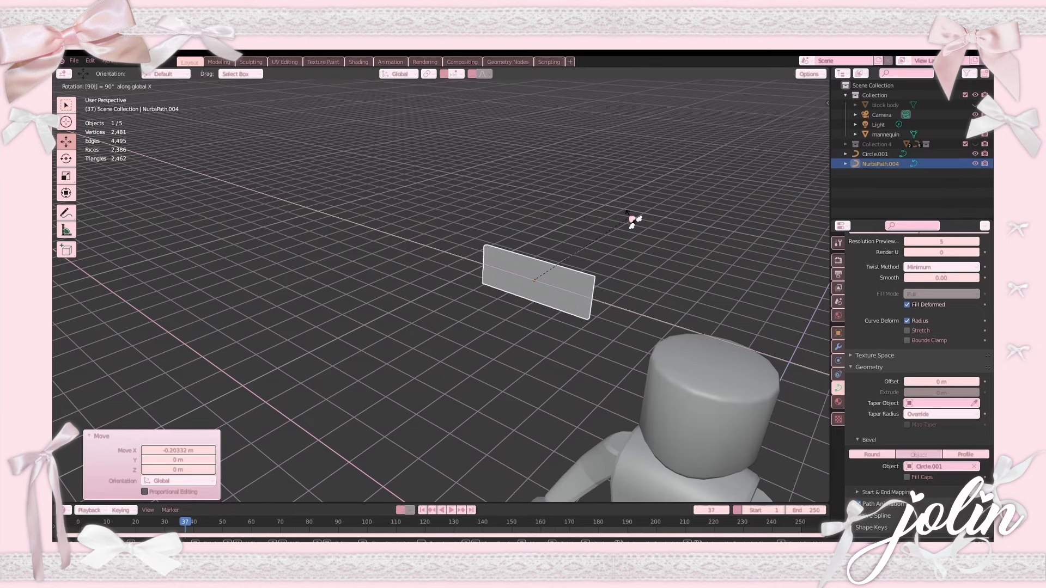
In Edit Mode, shrink the radius of all the path's control points to about 0.61, keeping the path's length.
key(Tab)
key(KP_1)
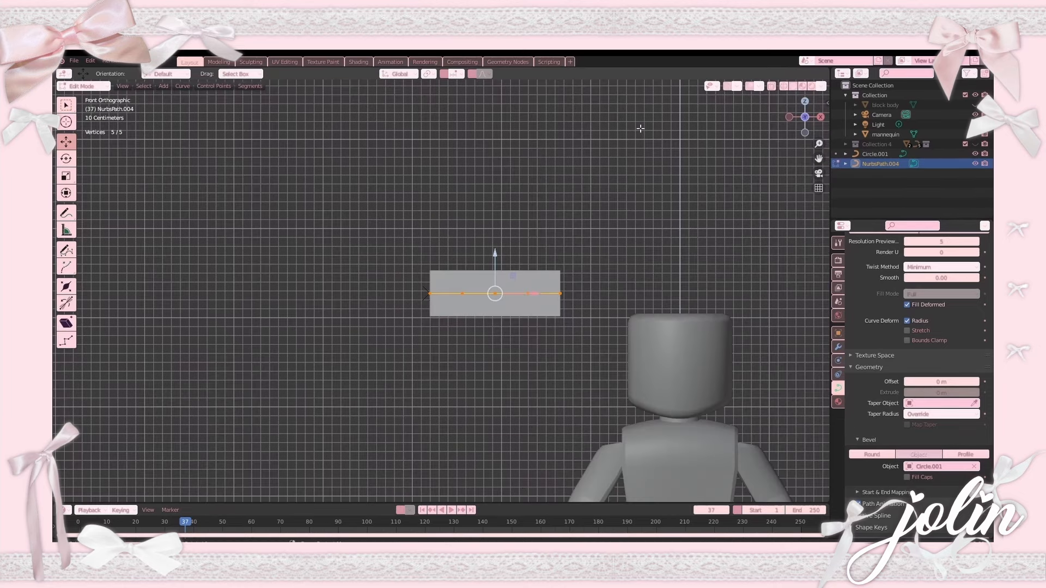
key(alt+s)
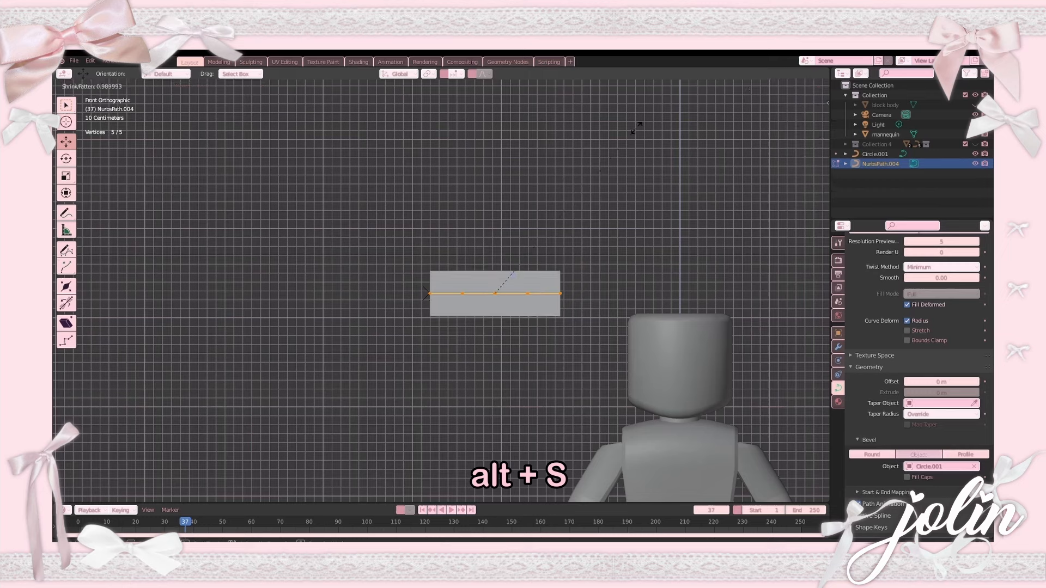
click(556, 174)
scroll(645, 267, up, 3)
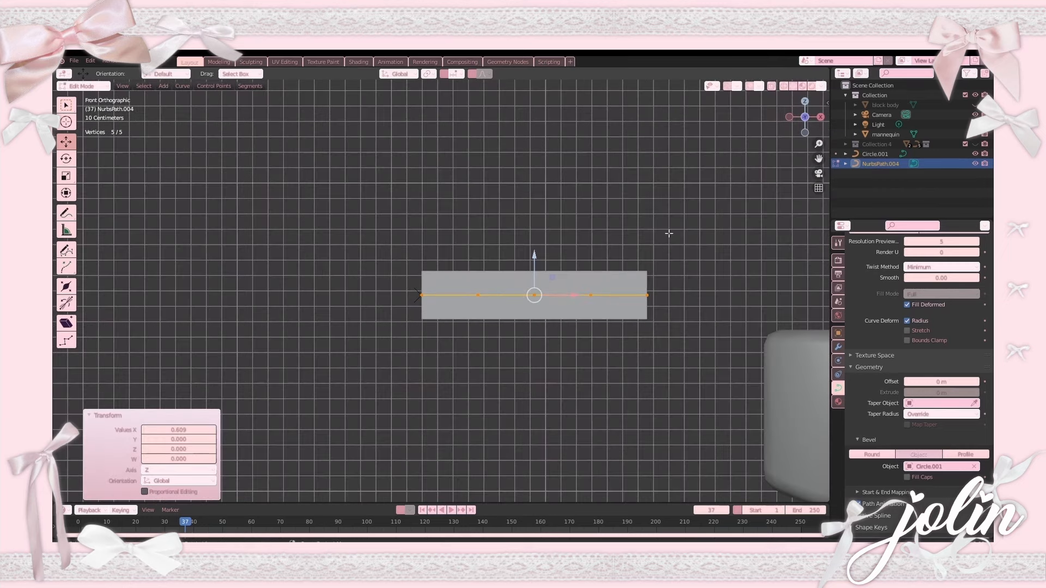
key(s)
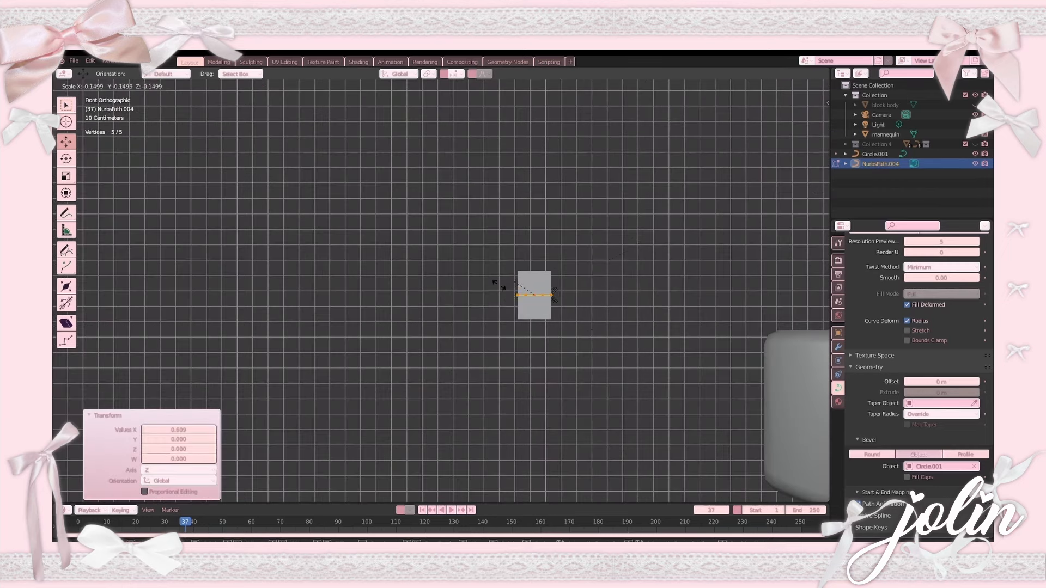
right_click(614, 230)
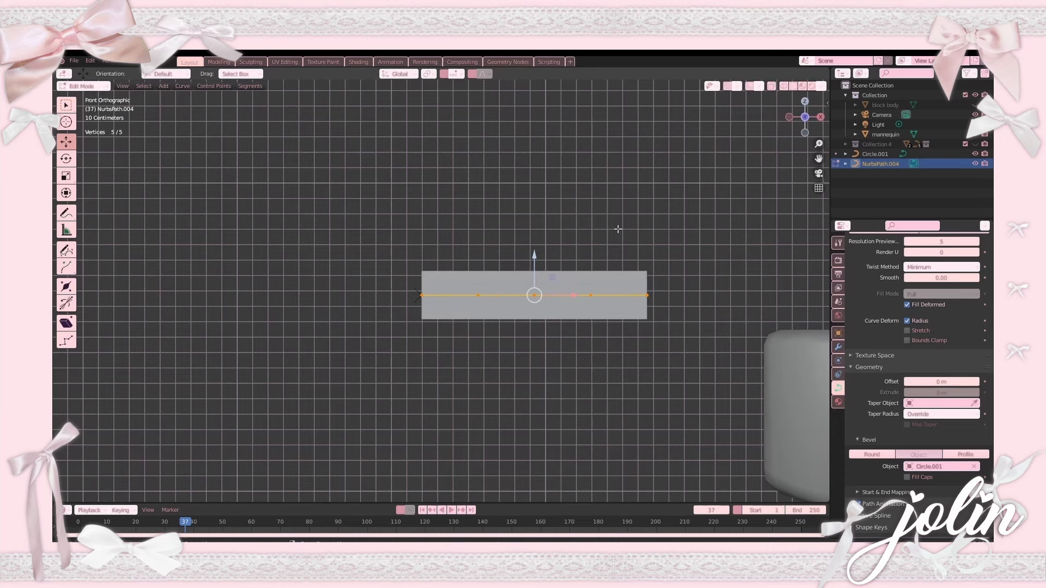
Pull the strip's second and middle control points toward negative Y to start bending the flat strip into a curve.
middle_drag(644, 187, 496, 300)
key(grave)
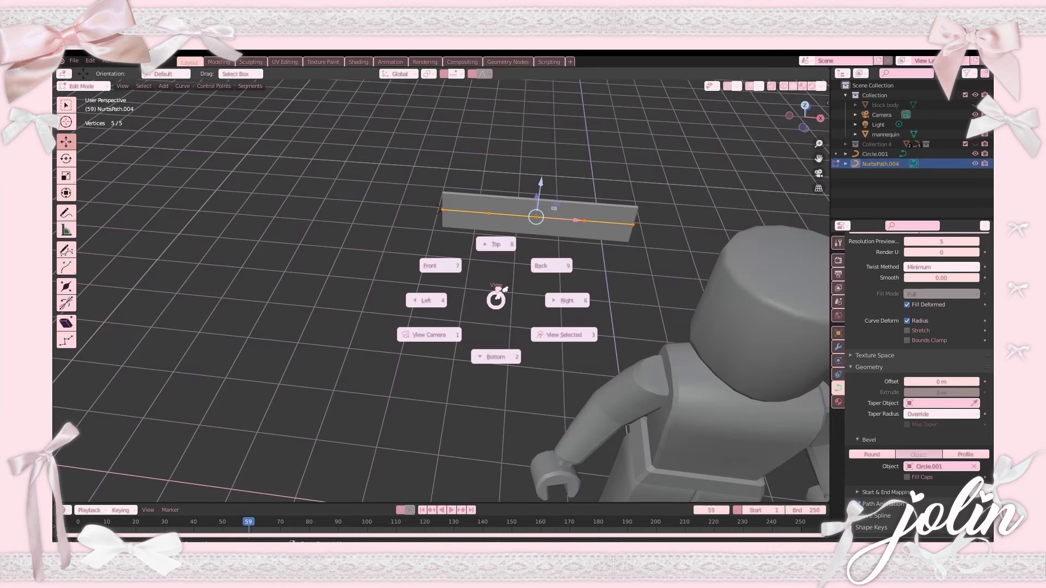
click(501, 252)
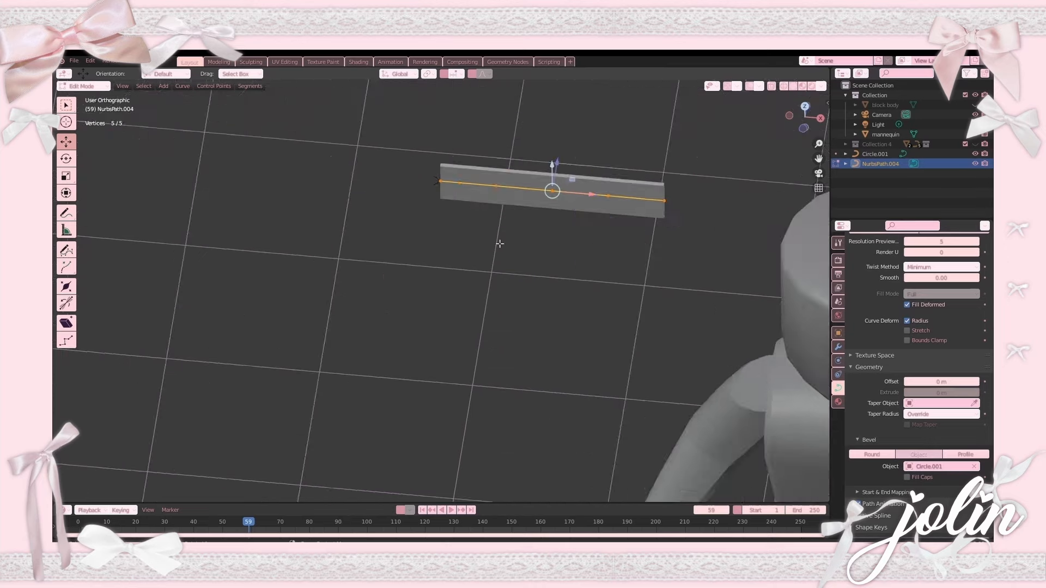
shift+middle_drag(467, 333, 442, 494)
scroll(442, 494, up, 1)
click(454, 305)
drag(454, 305, 458, 318)
key(alt+a)
click(511, 302)
drag(521, 305, 564, 368)
Move the strip's last two control points so that this end curls around toward positive Y.
click(591, 299)
drag(590, 306, 618, 338)
click(657, 305)
drag(656, 306, 622, 293)
middle_drag(423, 357, 466, 288)
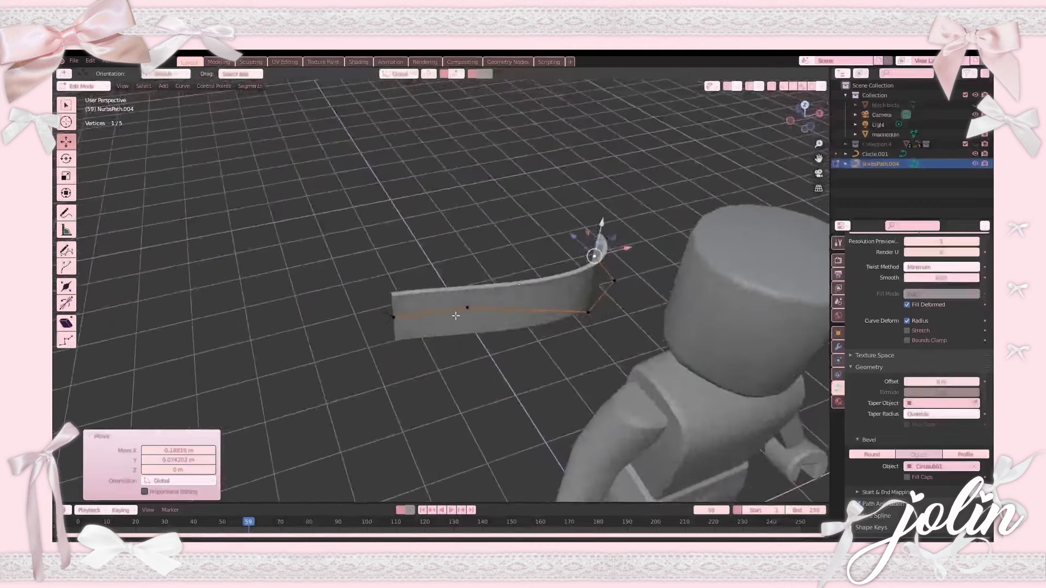
Extrude three more control points from the curled end, back to the strip's starting point, to close a teardrop loop.
key(KP_7)
scroll(669, 264, up, 2)
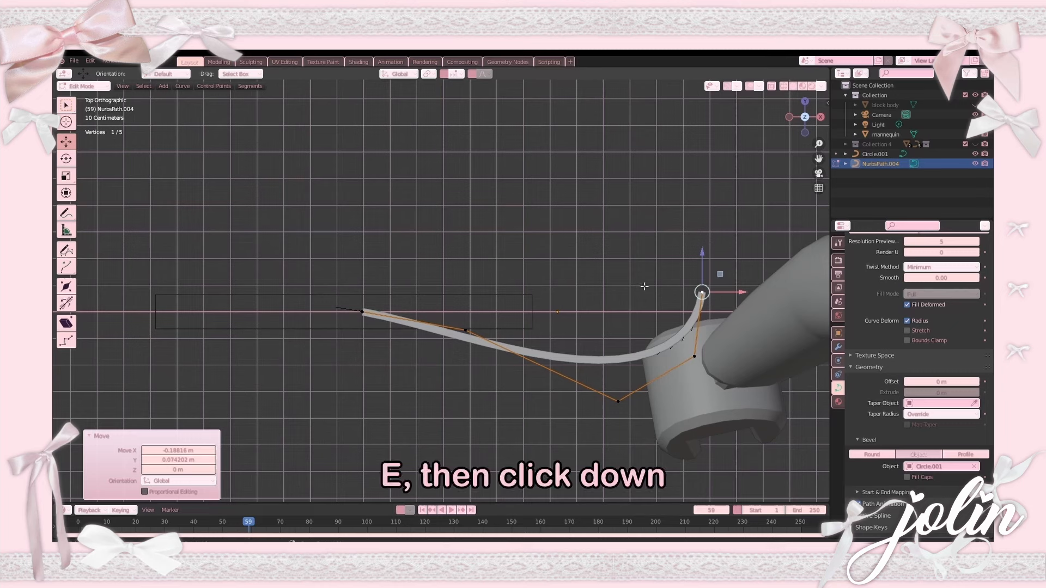
key(e)
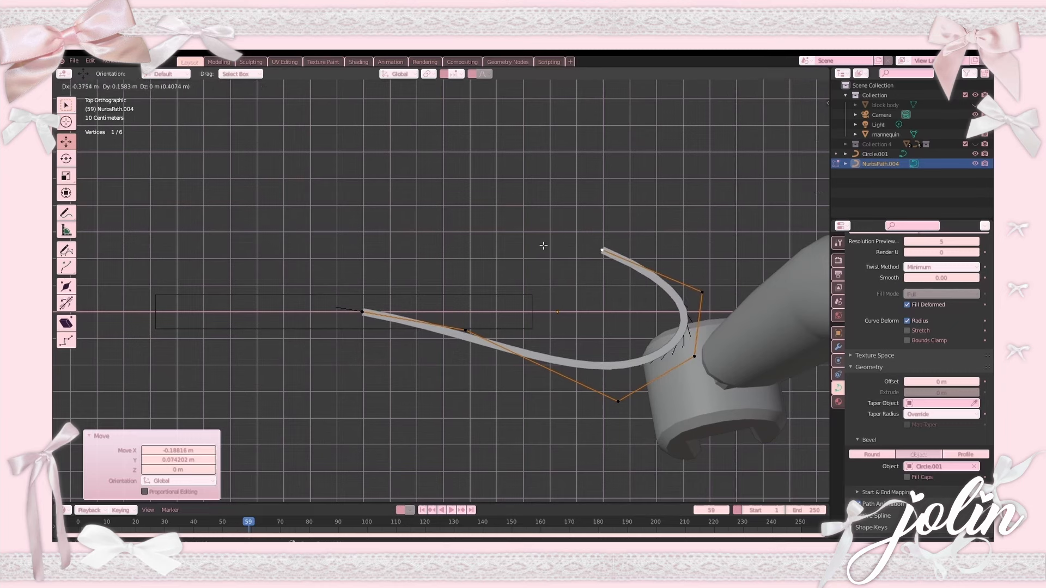
click(543, 244)
key(e)
click(341, 315)
key(e)
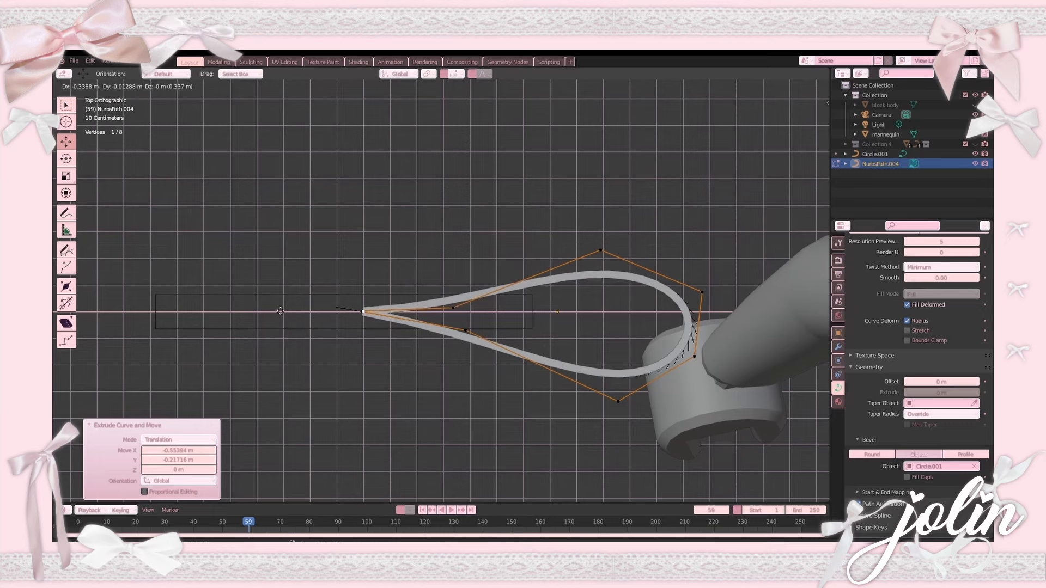
click(278, 309)
Raise two control points on the loop's front side about 0.22 m along Z and lower those on the back side.
middle_drag(363, 309, 458, 313)
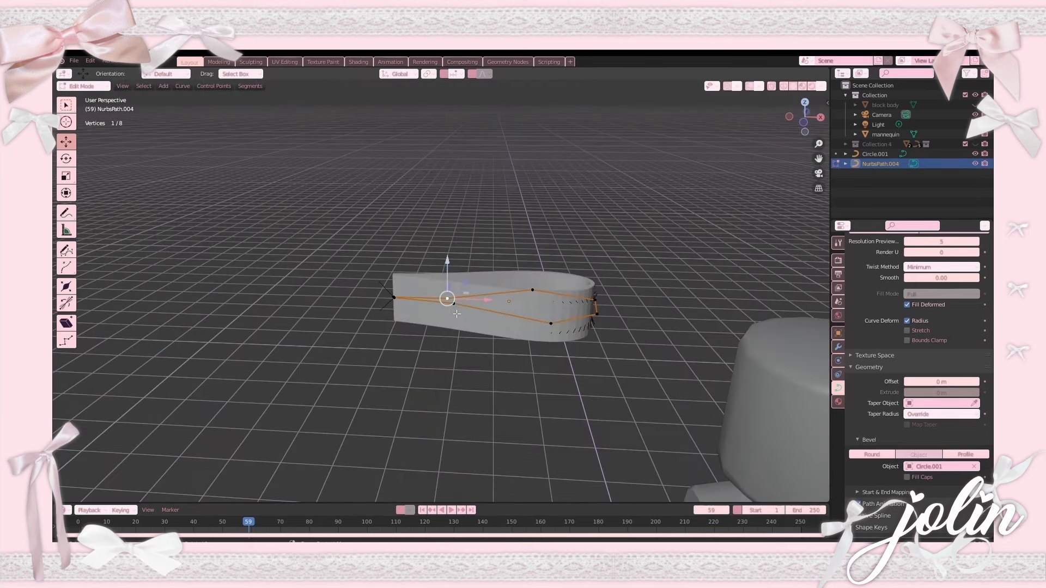
shift+click(551, 323)
key(g)
key(z)
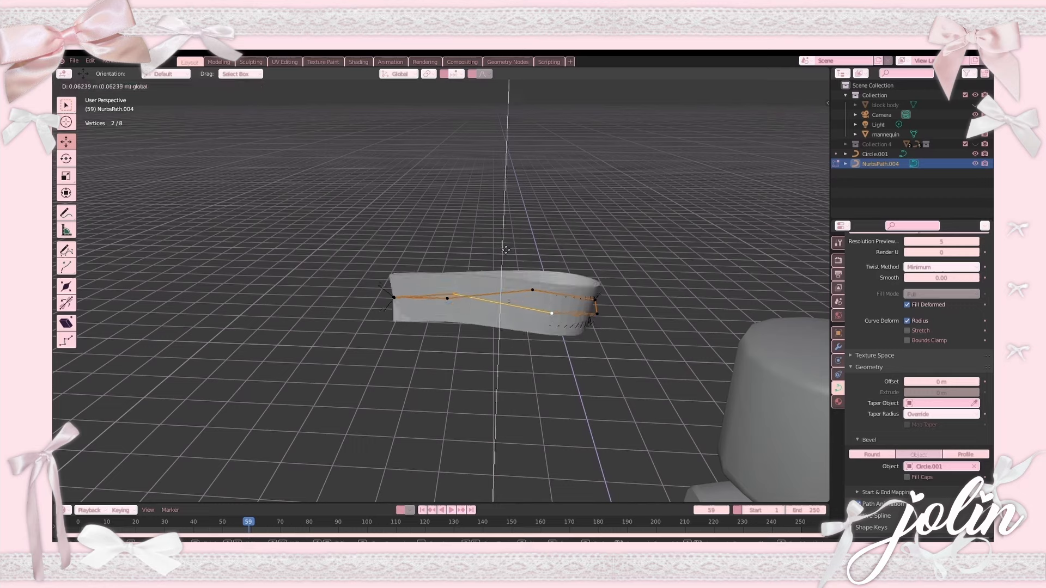
click(541, 303)
middle_drag(541, 303, 545, 310)
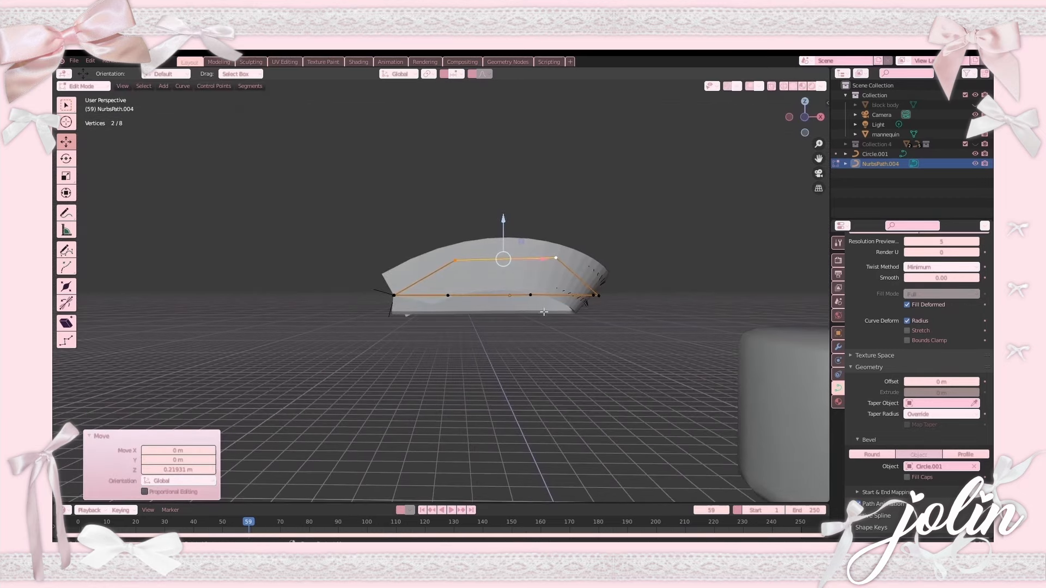
middle_drag(537, 302, 542, 295)
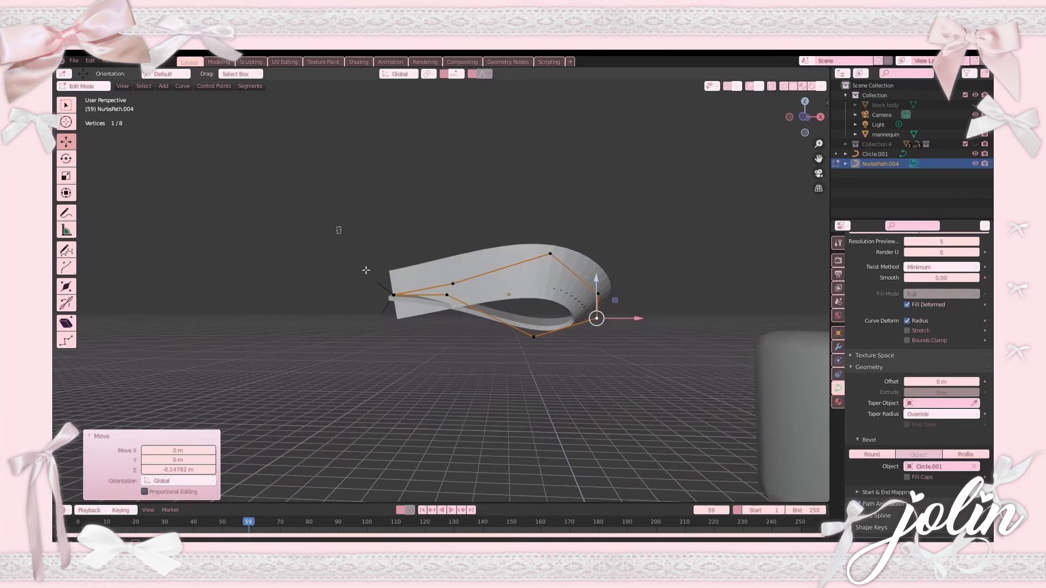
Tilt the four control points at the loop's pinched end by -45°.
drag(366, 270, 464, 359)
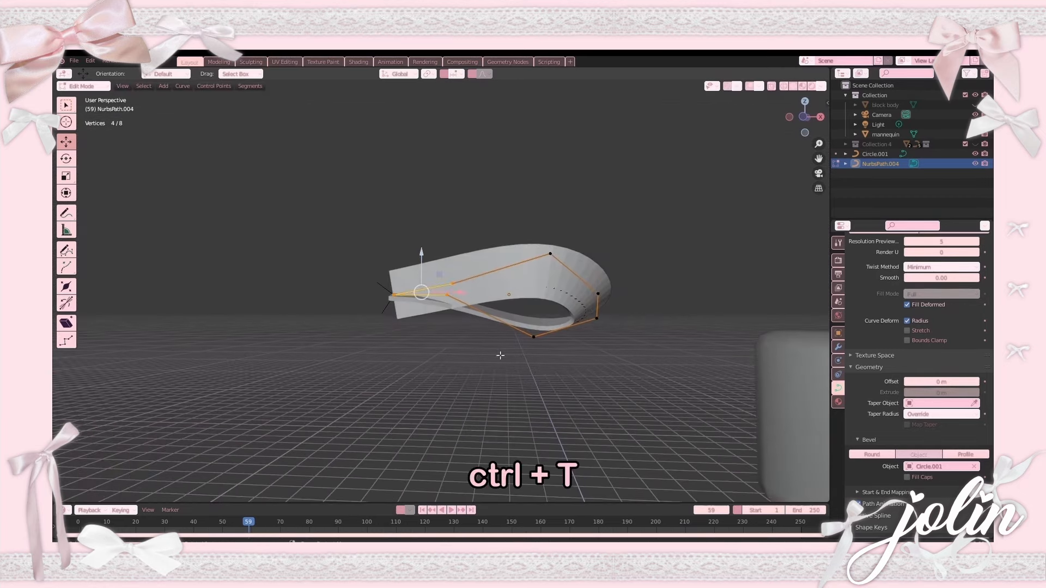
key(ctrl+t)
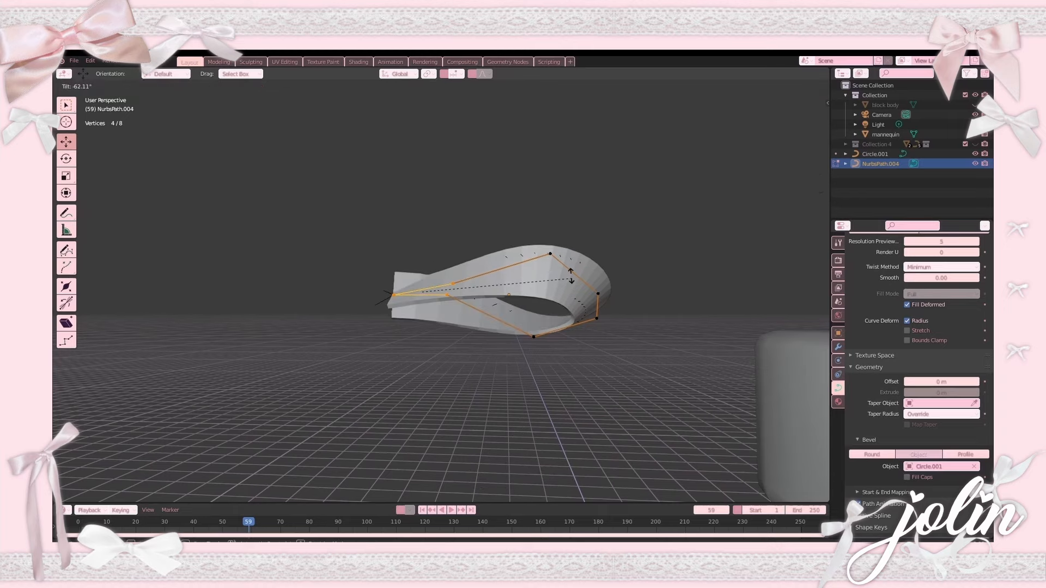
click(502, 229)
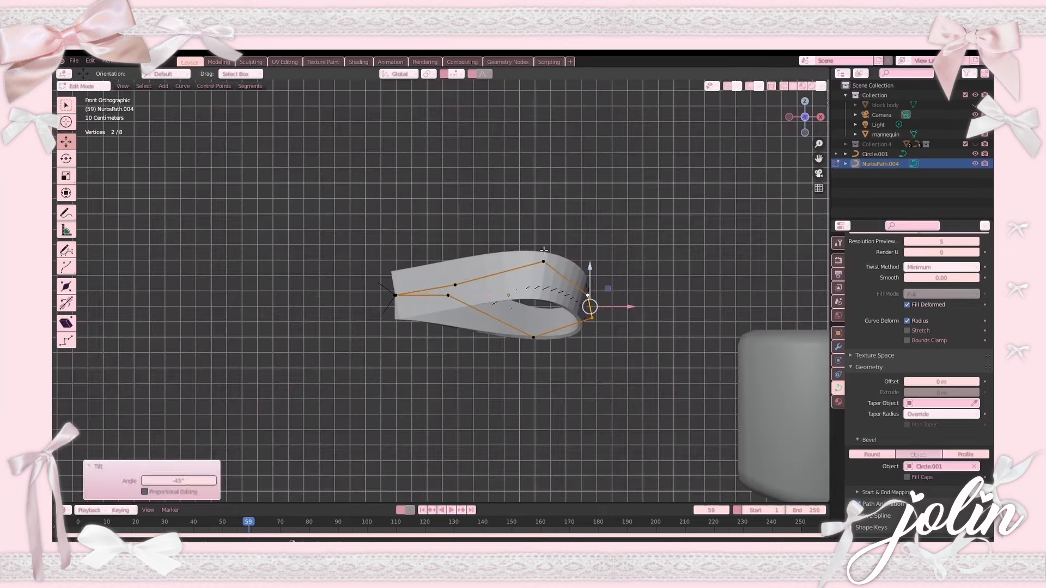
Reposition the loop's uppermost control point in the front view to refine the curve of its wide end.
click(542, 261)
key(g)
click(596, 280)
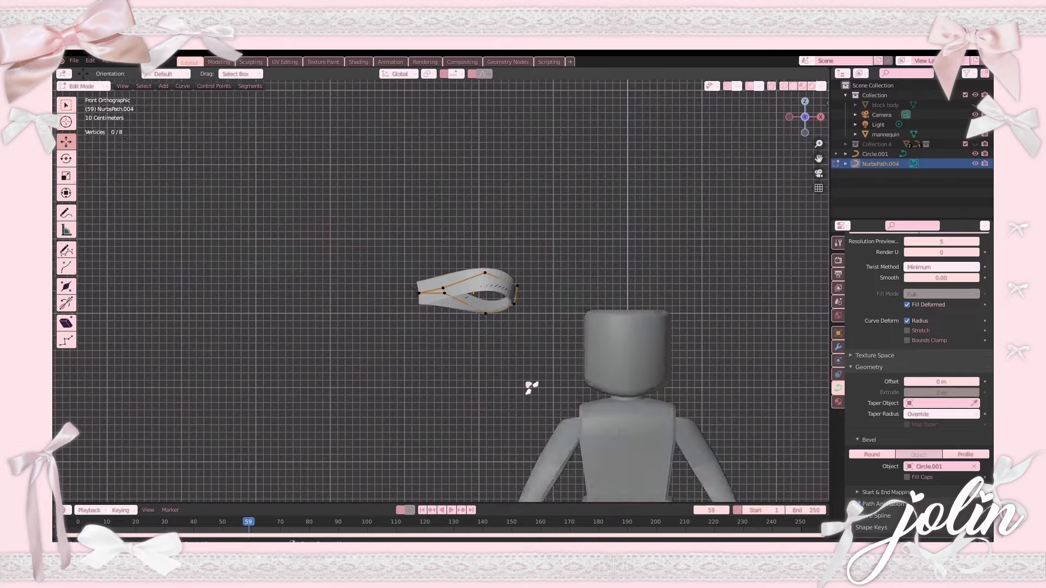
key(Tab)
click(532, 387)
shift+middle_drag(429, 317, 497, 324)
click(516, 300)
scroll(555, 342, up, 4)
key(Tab)
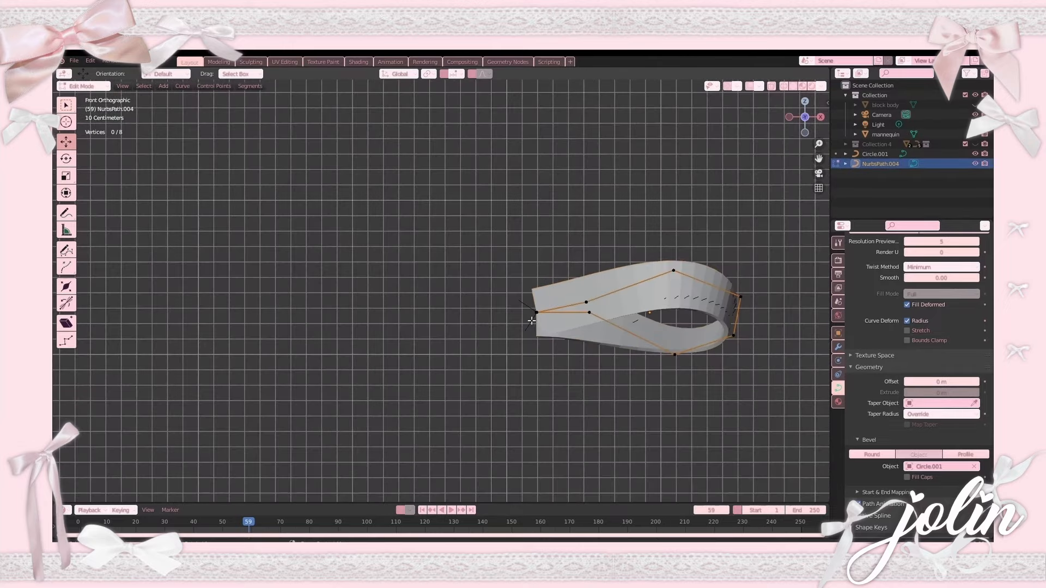
With proportional editing enabled and a reduced influence area, shrink the radius of the two overlapping end points at the loop's tip.
click(537, 314)
ctrl+scroll(537, 327, down, 2)
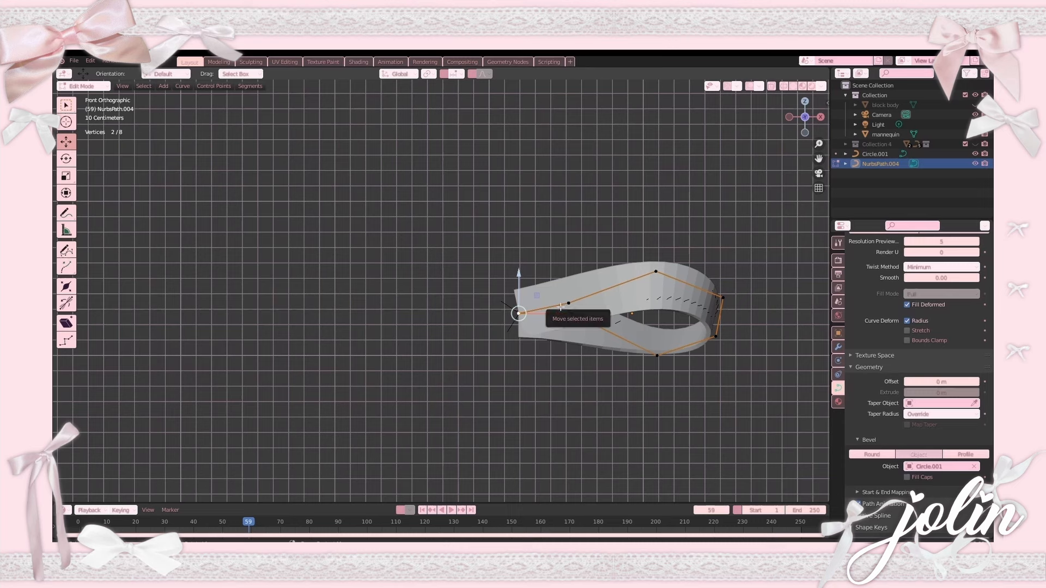
click(486, 74)
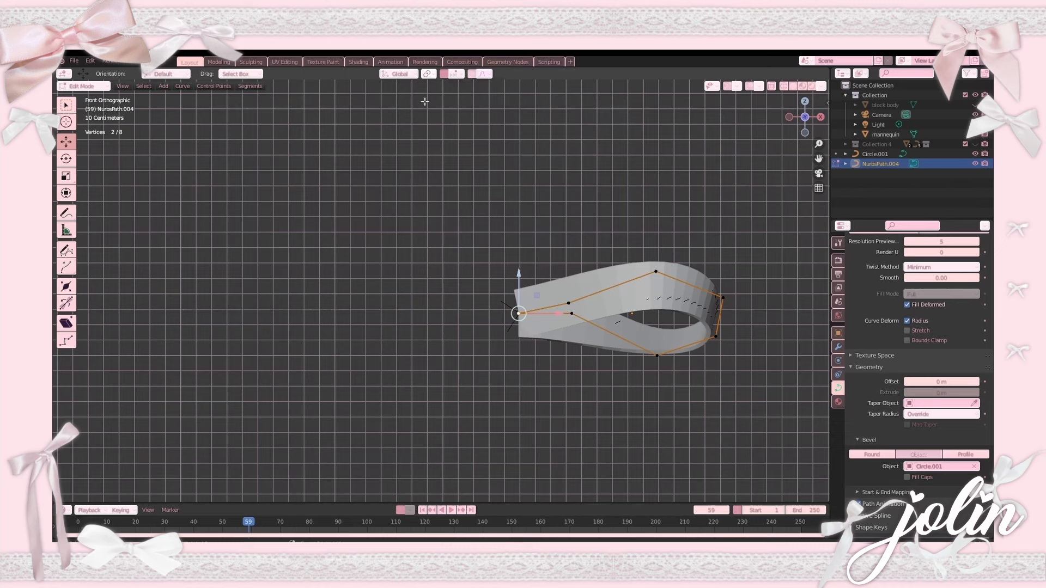
click(487, 74)
key(o)
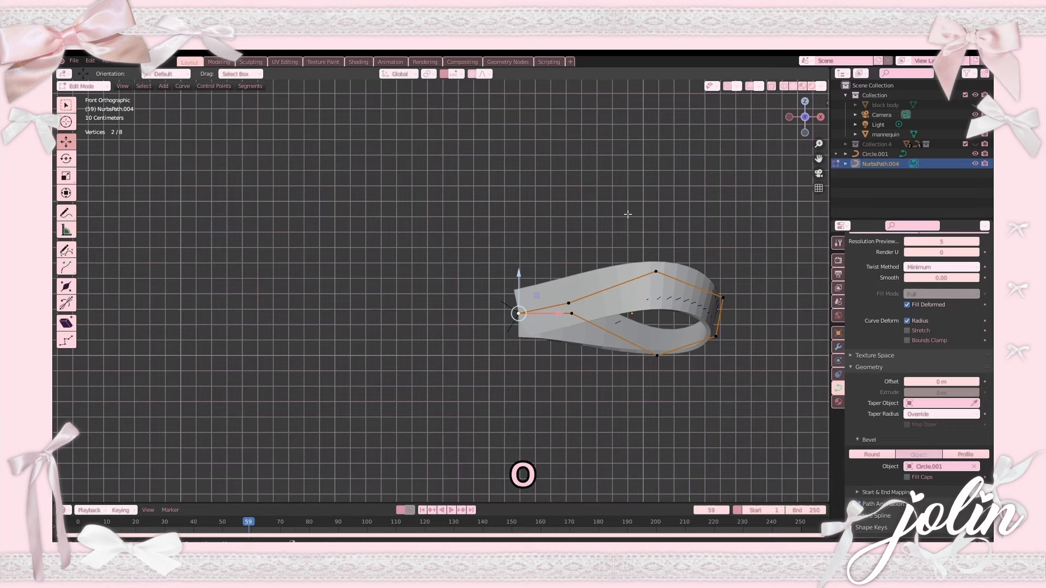
key(alt+s)
scroll(594, 222, down, 7)
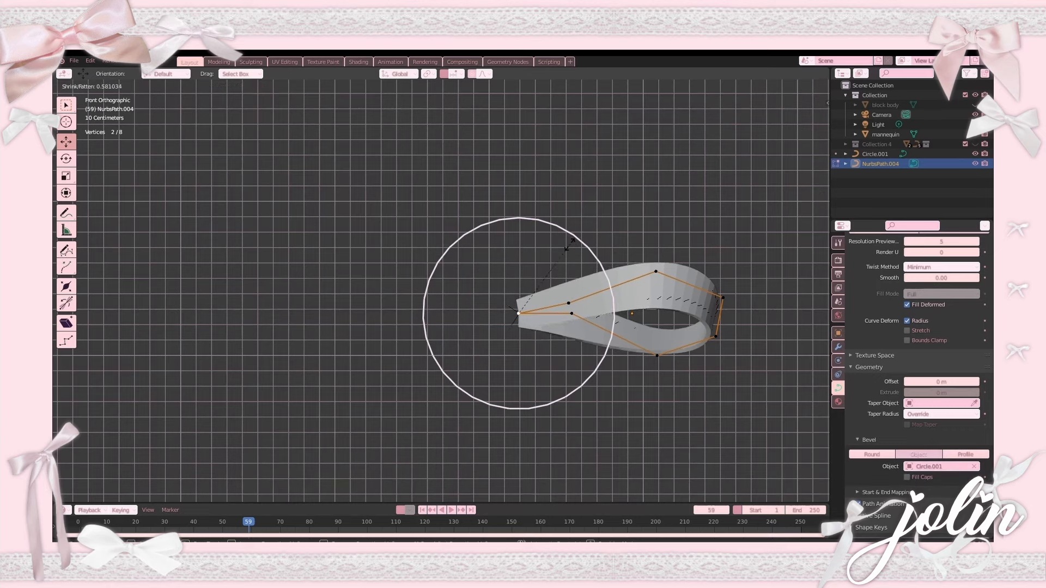
click(583, 257)
right_click(504, 380)
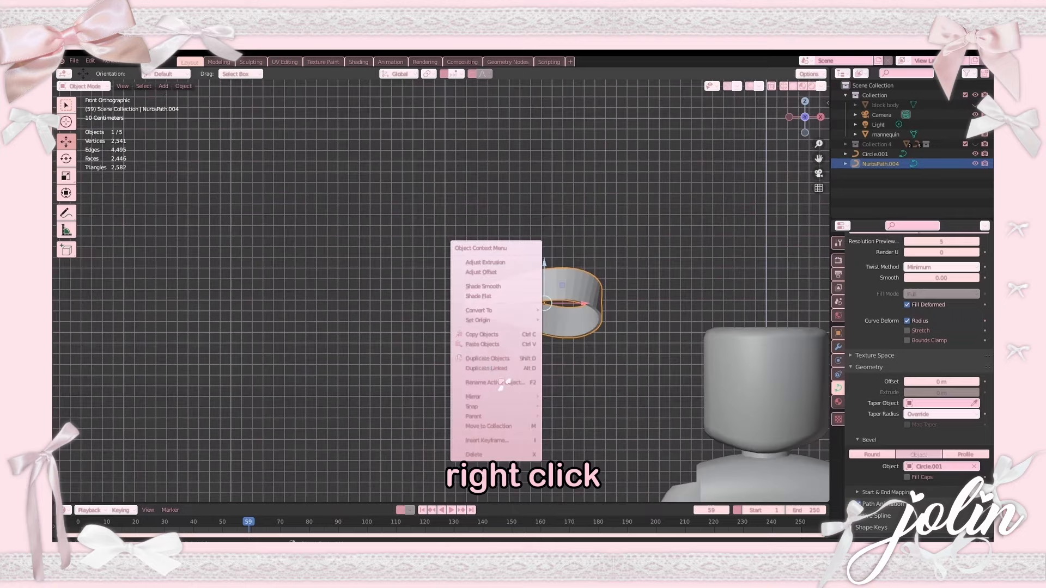
click(490, 359)
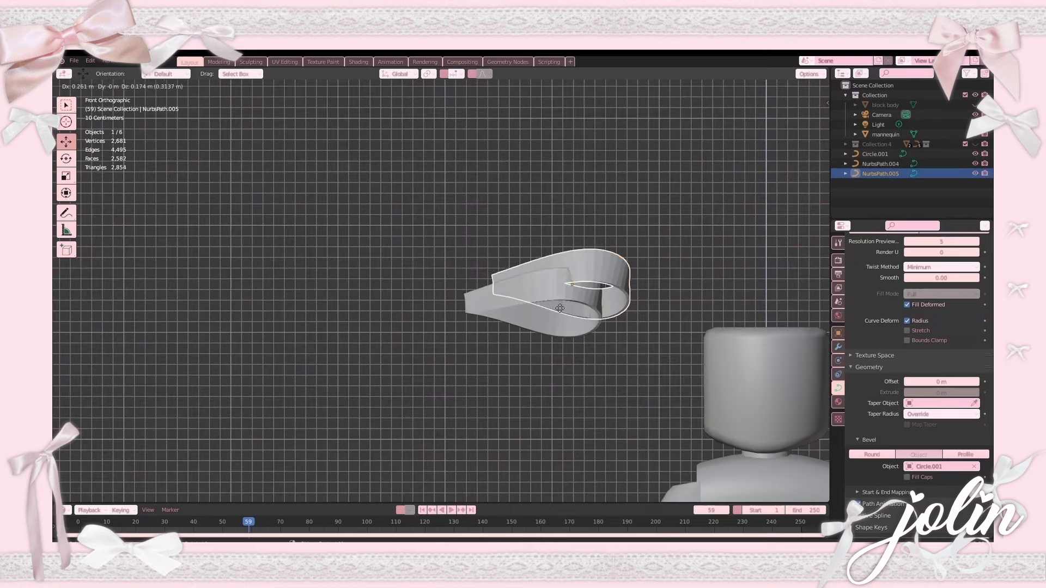
click(591, 319)
key(ctrl+z)
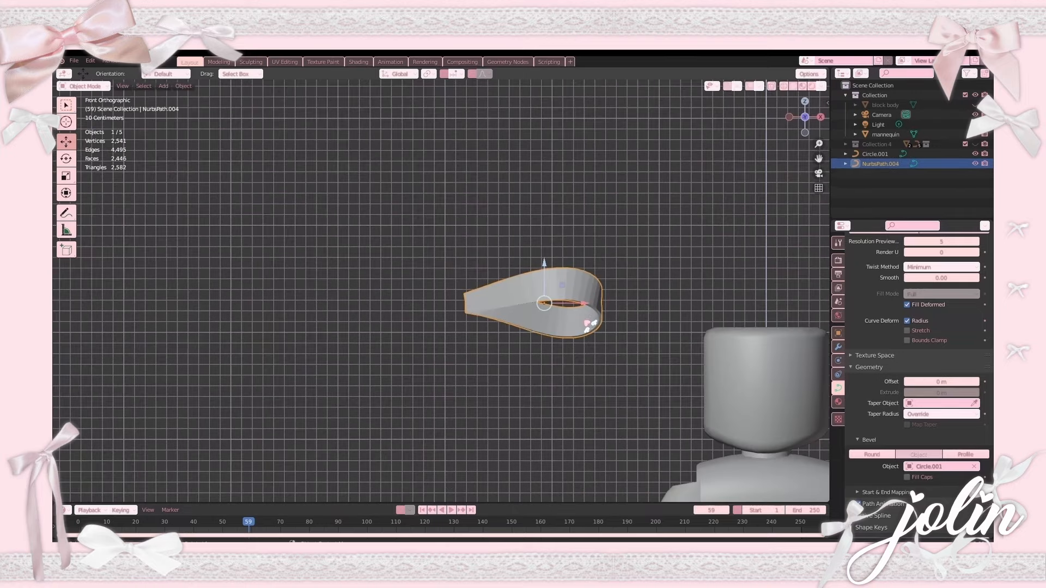
Duplicate the loop in place, mirror the copy across global X and front to back, and move it about -1.46 m in X.
right_click(481, 297)
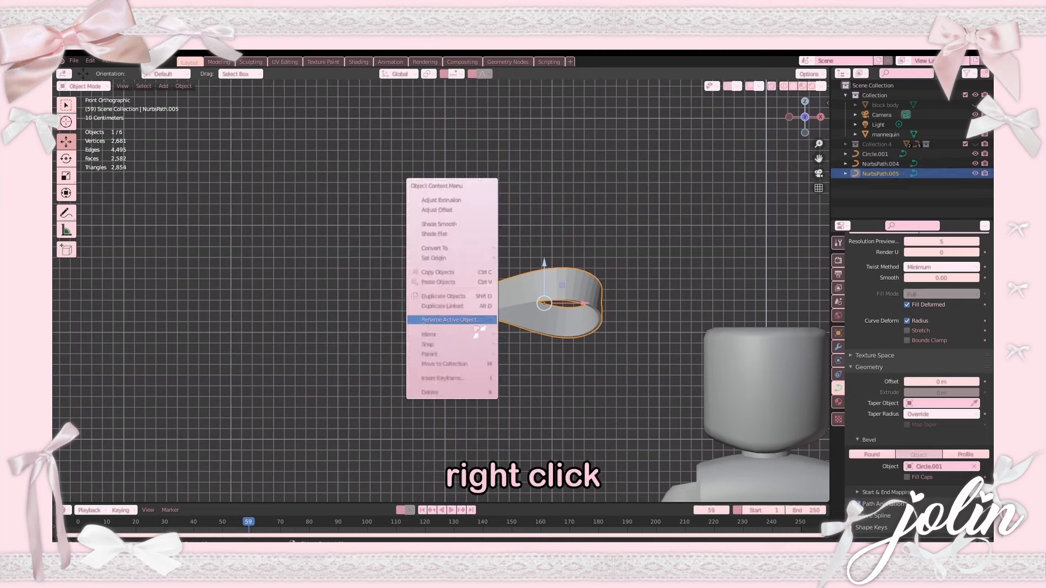
mouse_move(472, 336)
click(572, 348)
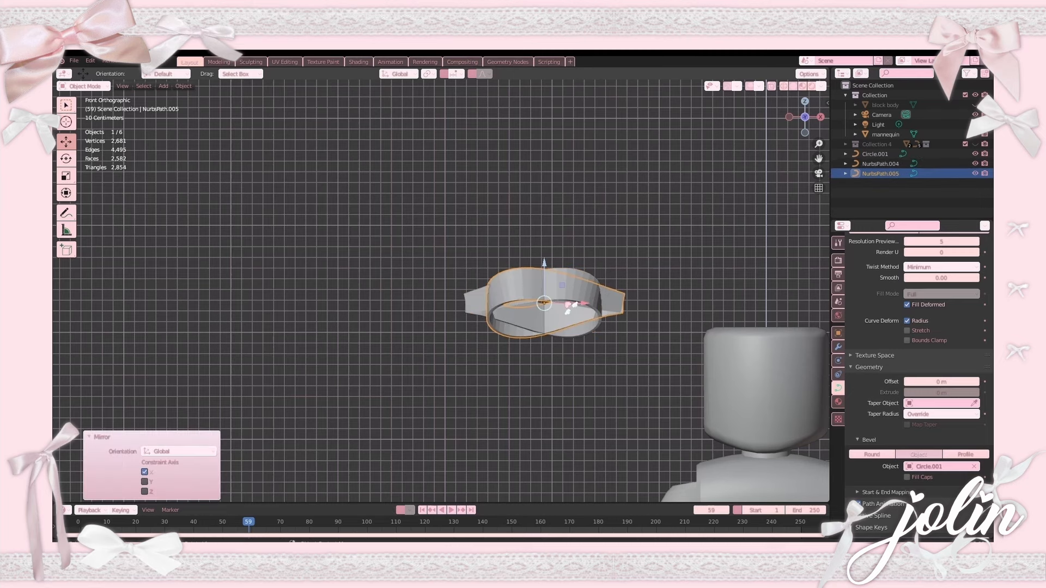
drag(564, 302, 447, 305)
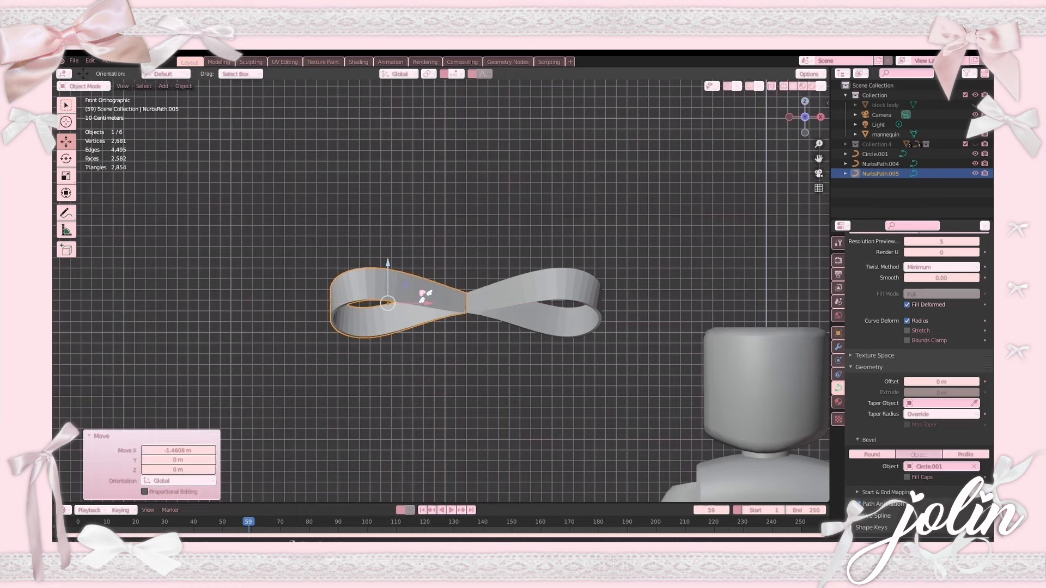
right_click(421, 306)
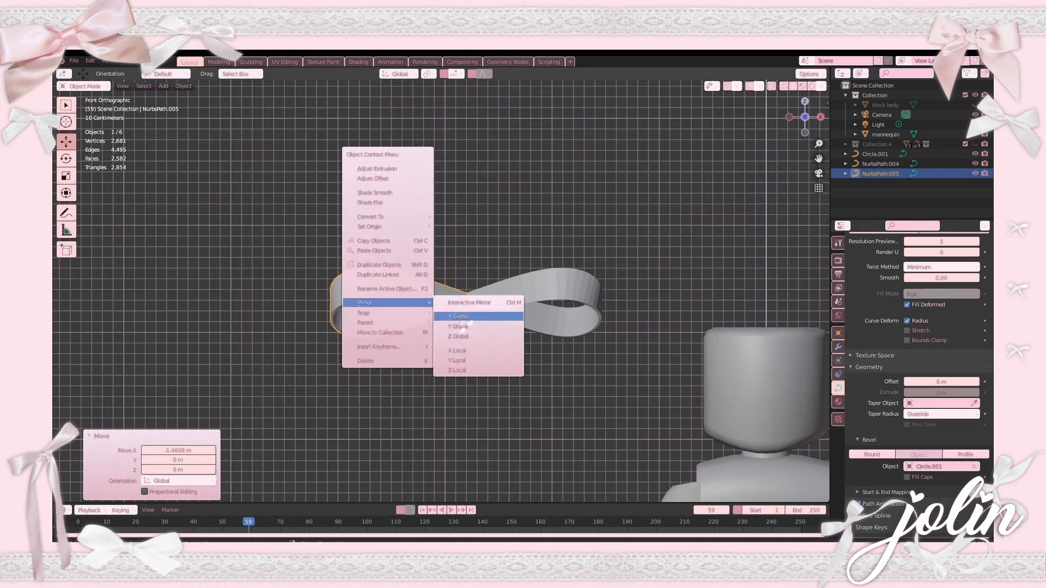
click(432, 378)
Duplicate the original loop in place and delete the copy's two control points where its lower strand meets the bow's centre.
click(515, 286)
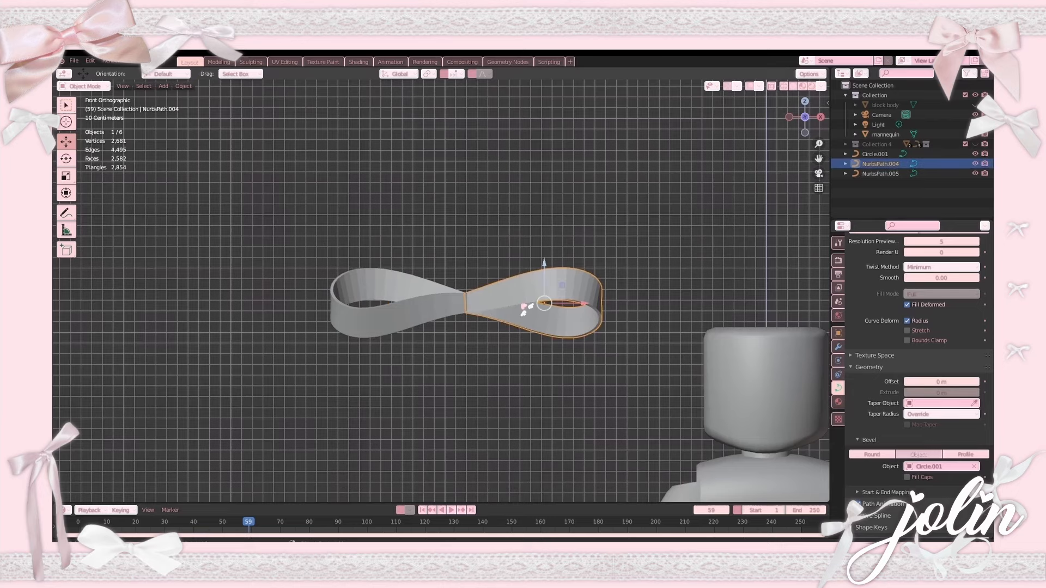
key(shift+d)
right_click(525, 320)
key(Tab)
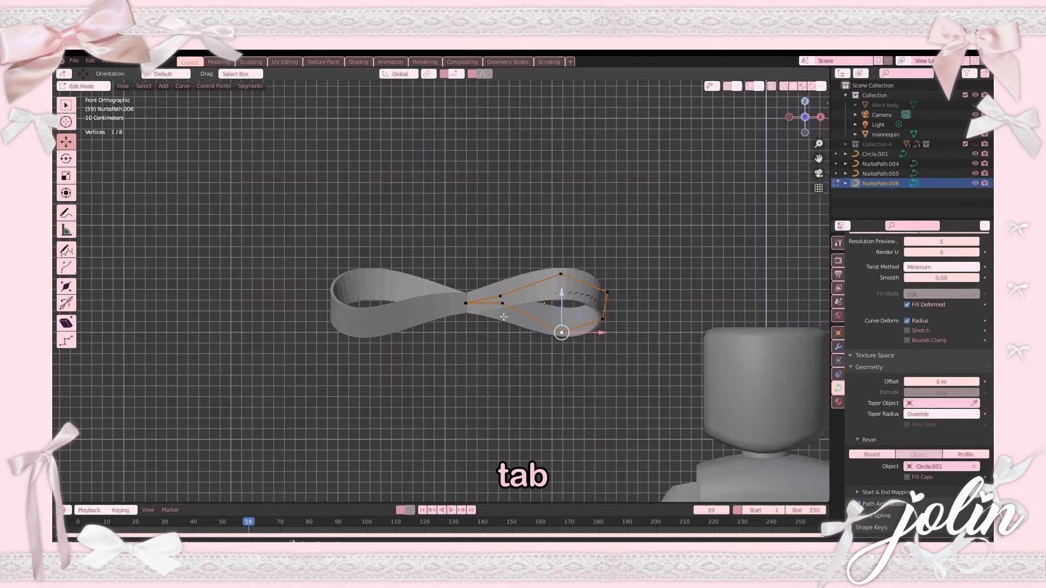
middle_drag(497, 309, 484, 335)
shift+click(479, 335)
middle_drag(627, 303, 648, 282)
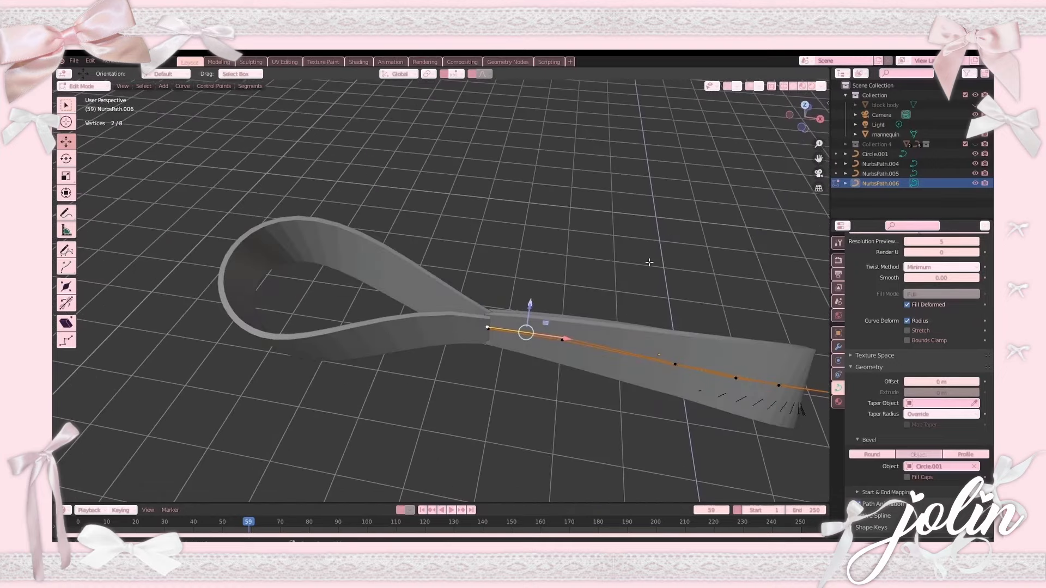
key(x)
click(626, 262)
scroll(612, 369, down, 3)
middle_drag(612, 369, 619, 337)
key(KP_1)
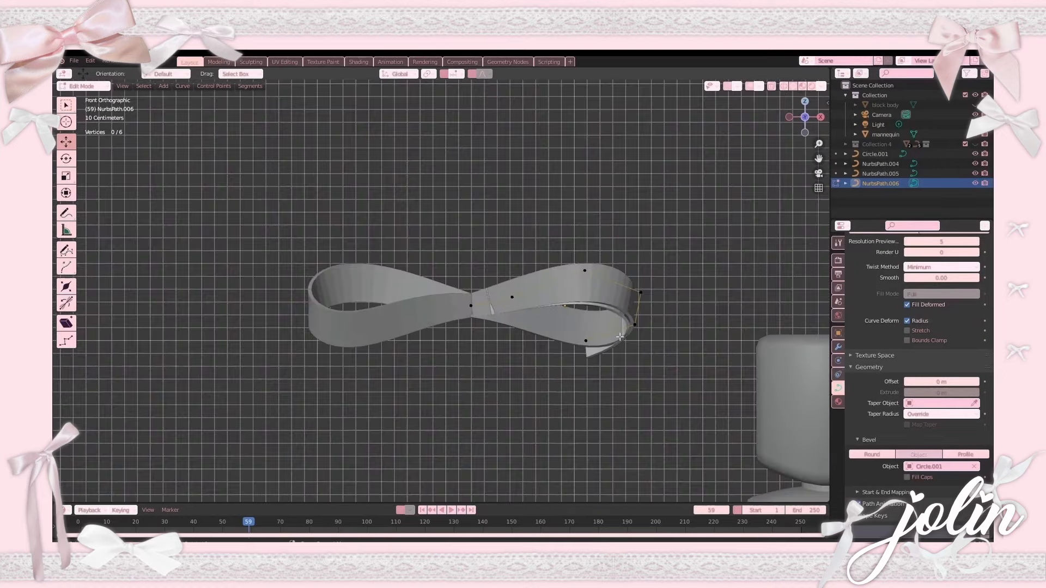
Extrude the copy's open end downward along Z and shape its control points into a curled tail hanging below the bow.
click(584, 342)
key(e)
key(z)
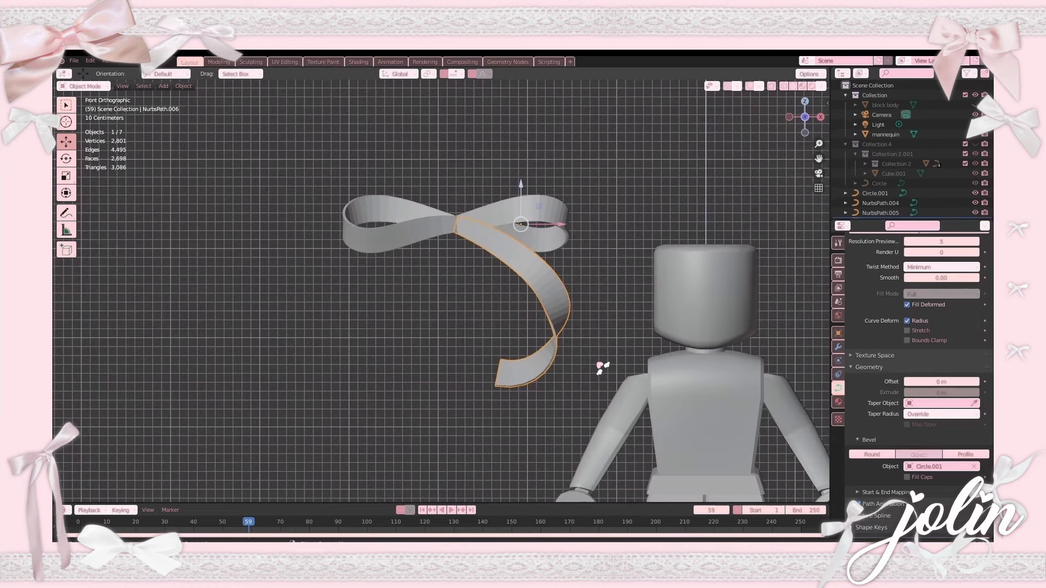
Duplicate the ribbon tail in place, mirror the copy across global X, and move it about -1.42 m in X to the bow's centre.
key(shift+d)
right_click(560, 283)
right_click(560, 275)
mouse_move(556, 275)
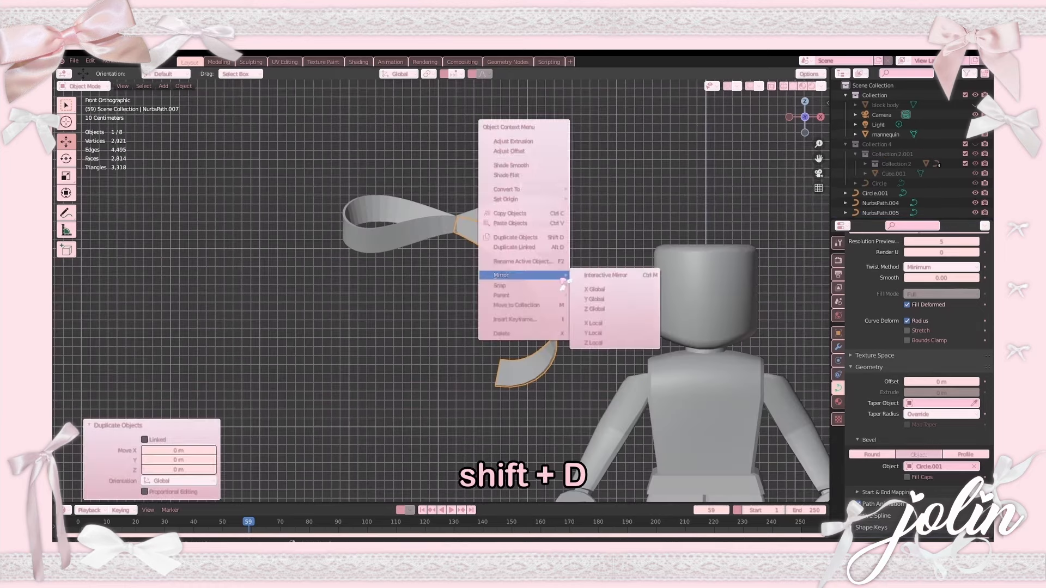
click(596, 289)
key(g)
key(x)
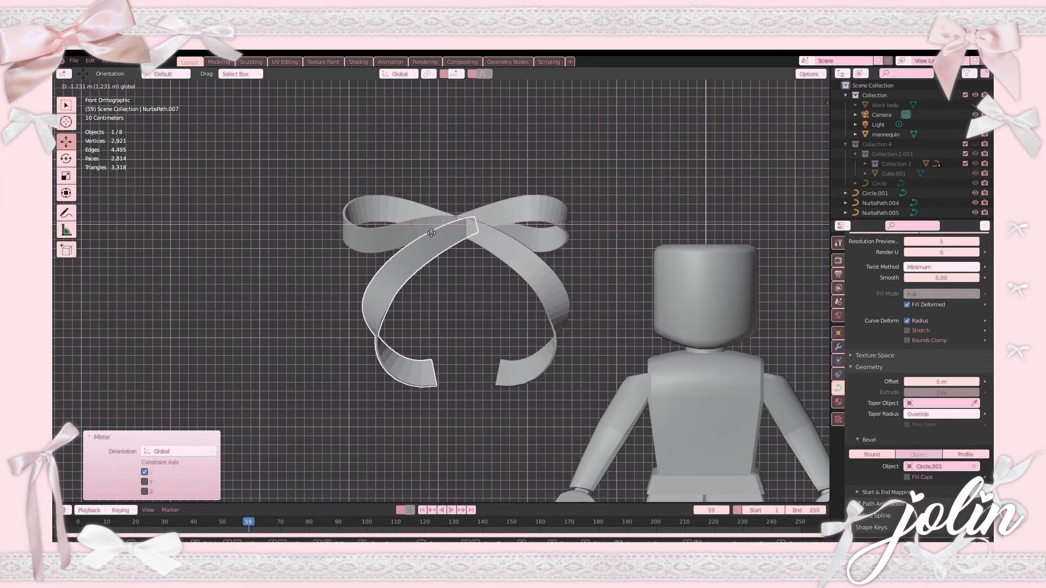
click(430, 240)
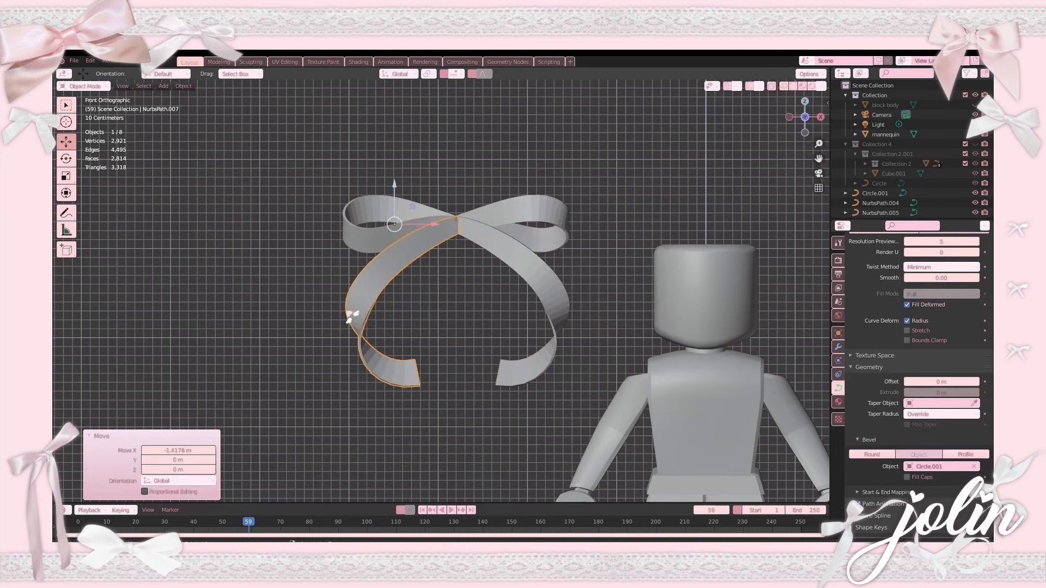
Move the mirrored tail's three lower control points down and outward, and shift its side control point slightly outward.
key(Tab)
drag(299, 307, 492, 433)
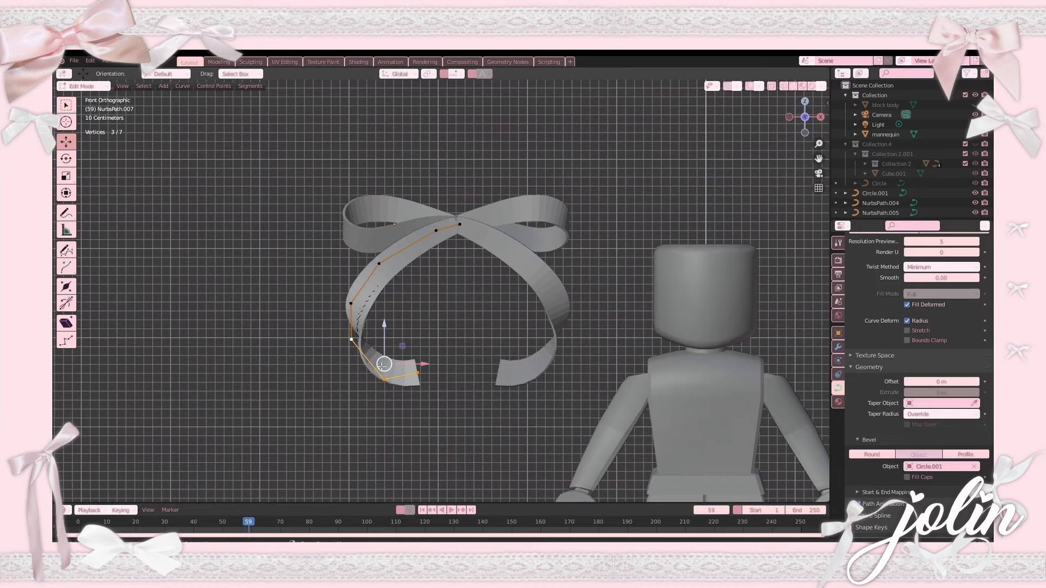
key(g)
click(363, 395)
click(347, 305)
key(g)
click(341, 310)
key(Tab)
Lower the control points at the outer end of the loop nearest the mannequin slightly.
click(565, 236)
key(Tab)
shift+click(573, 216)
drag(571, 230, 571, 238)
key(Tab)
click(616, 311)
scroll(615, 344, down, 5)
click(583, 355)
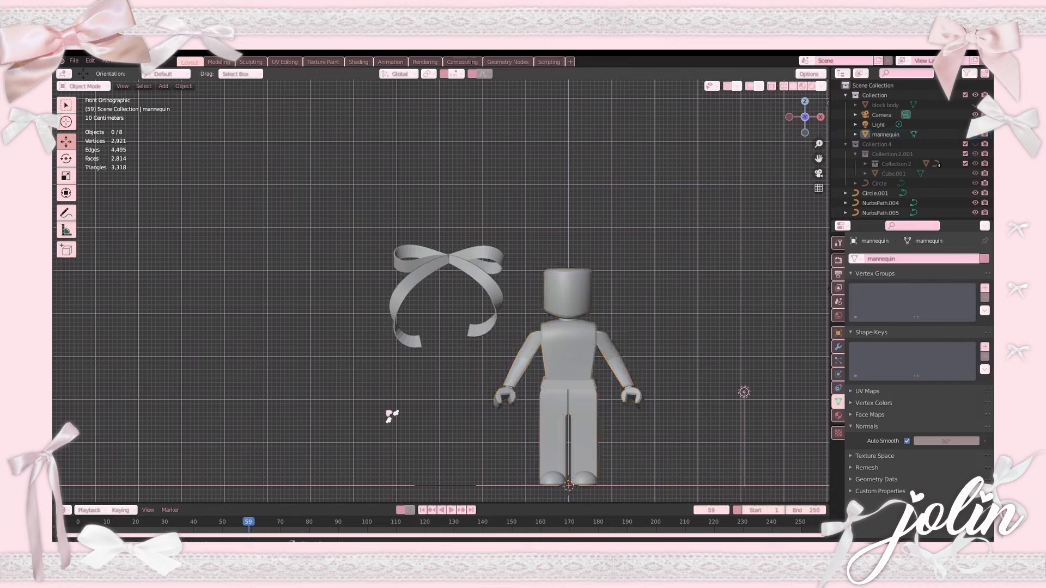
click(393, 417)
scroll(414, 398, up, 5)
middle_drag(463, 358, 342, 334)
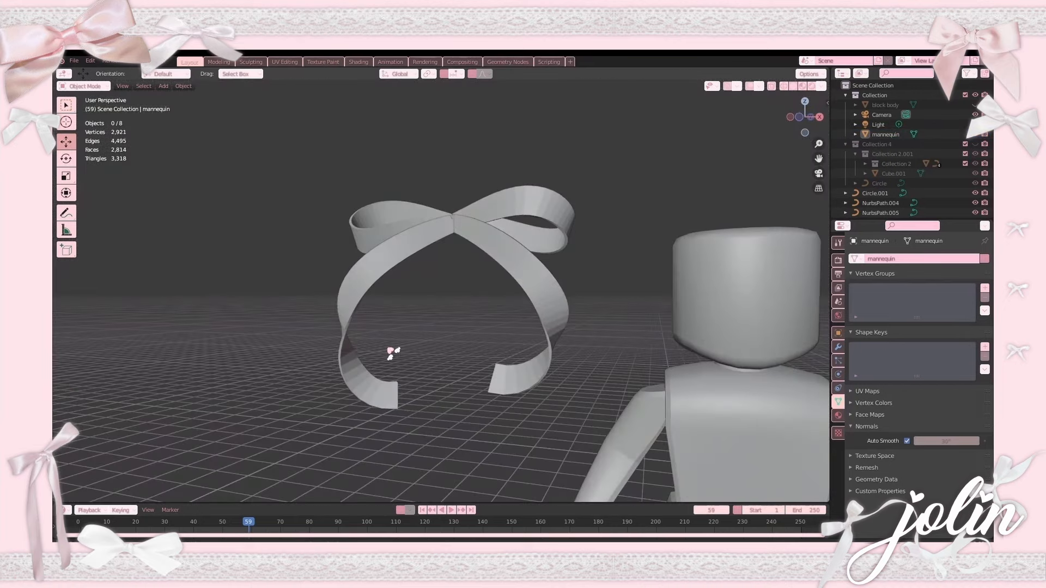
key(KP_1)
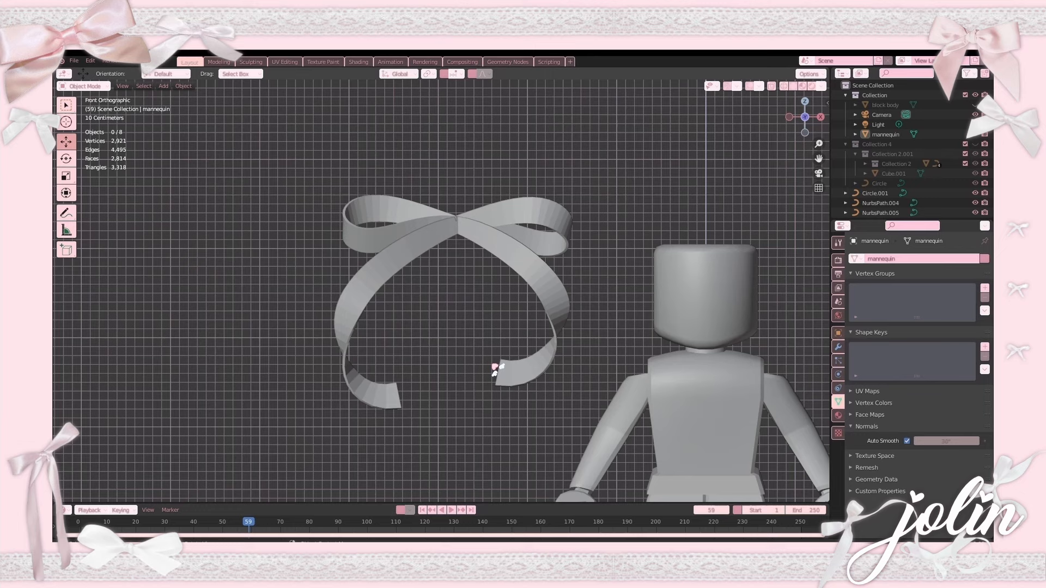
Add a cube, scale it to about 0.4, and move it about -2.81 m in X and 5.2 m in Z to the bow's centre.
scroll(496, 370, down, 6)
click(164, 86)
mouse_move(180, 97)
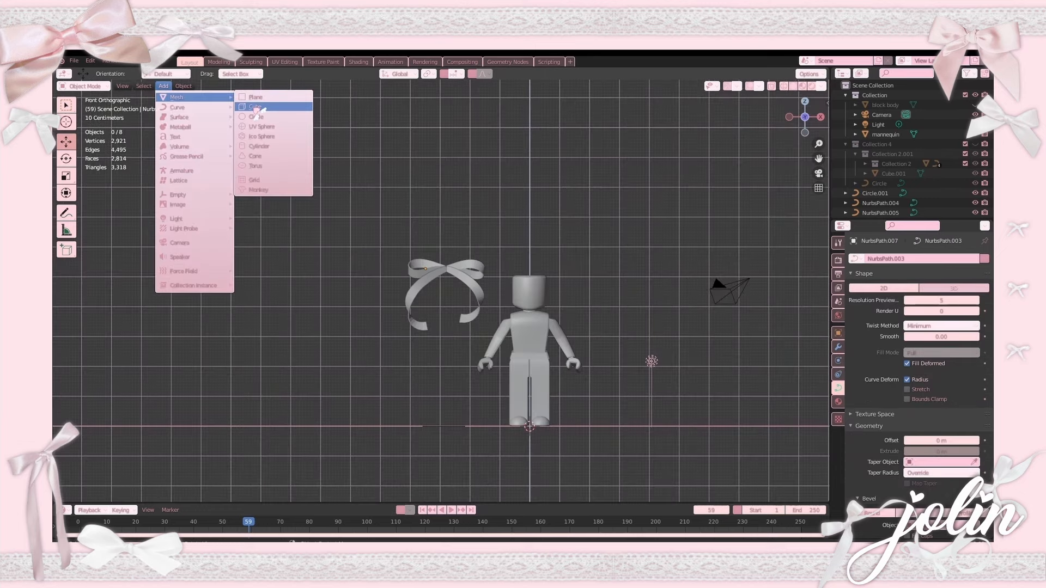
click(256, 108)
key(s)
click(508, 383)
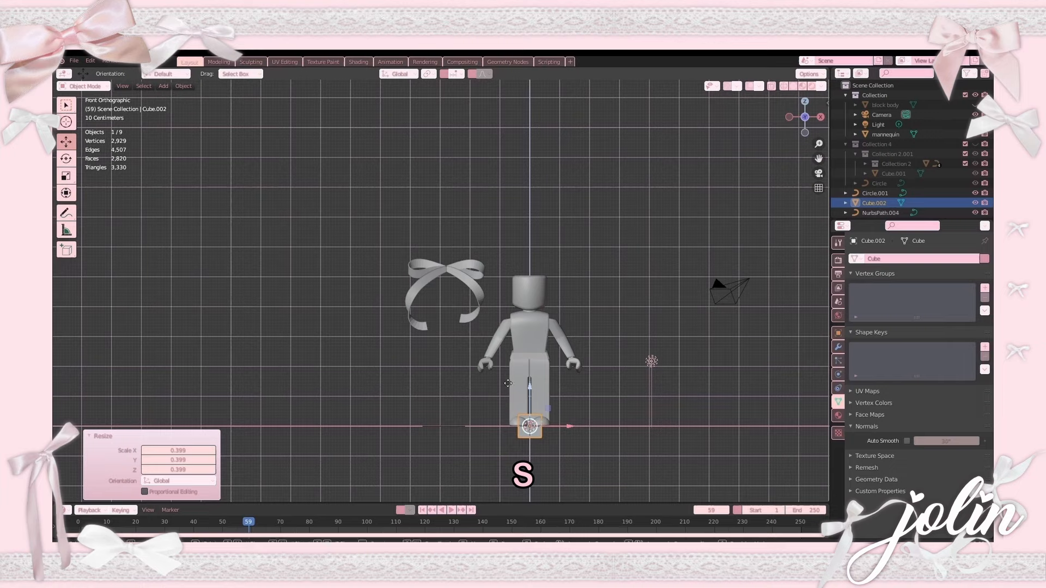
key(g)
click(507, 297)
scroll(518, 303, up, 10)
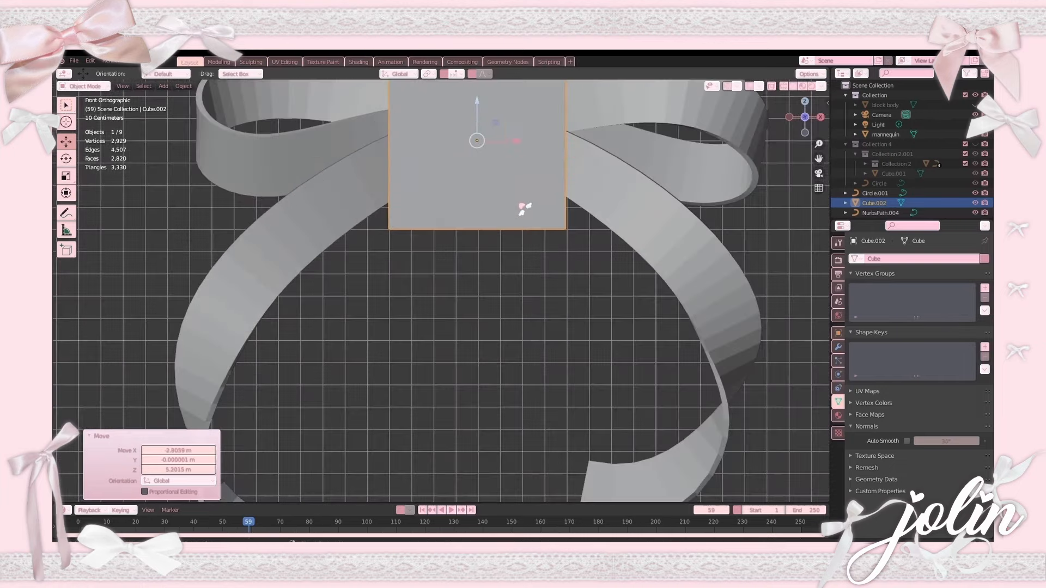
Shrink the cube to knot size, finishing with a scale of about 0.79, and raise it about 0.04 m in Z.
scroll(497, 343, down, 5)
key(s)
click(539, 327)
middle_drag(537, 326, 470, 252)
key(s)
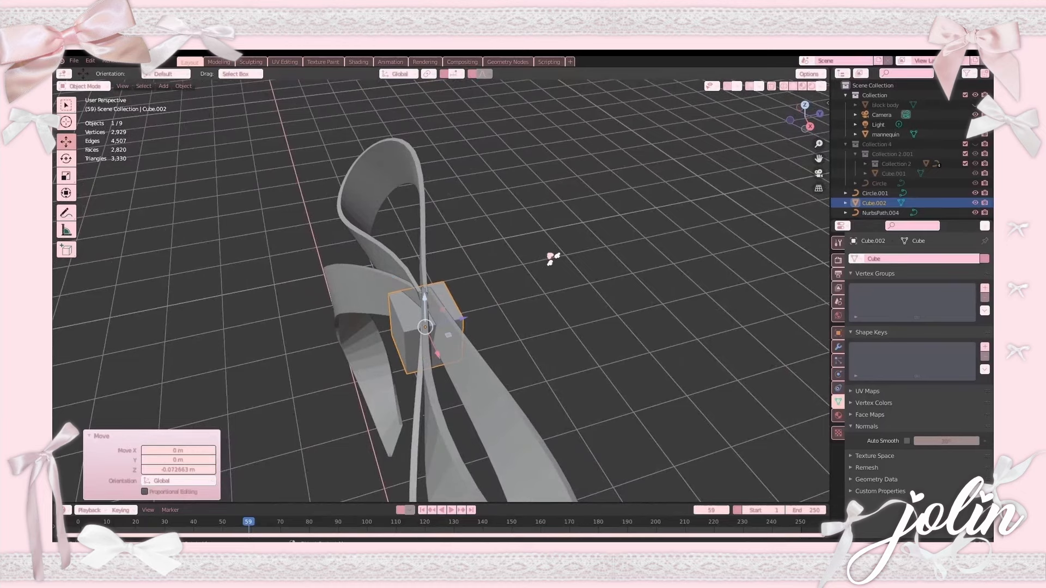
click(537, 301)
middle_drag(537, 301, 582, 283)
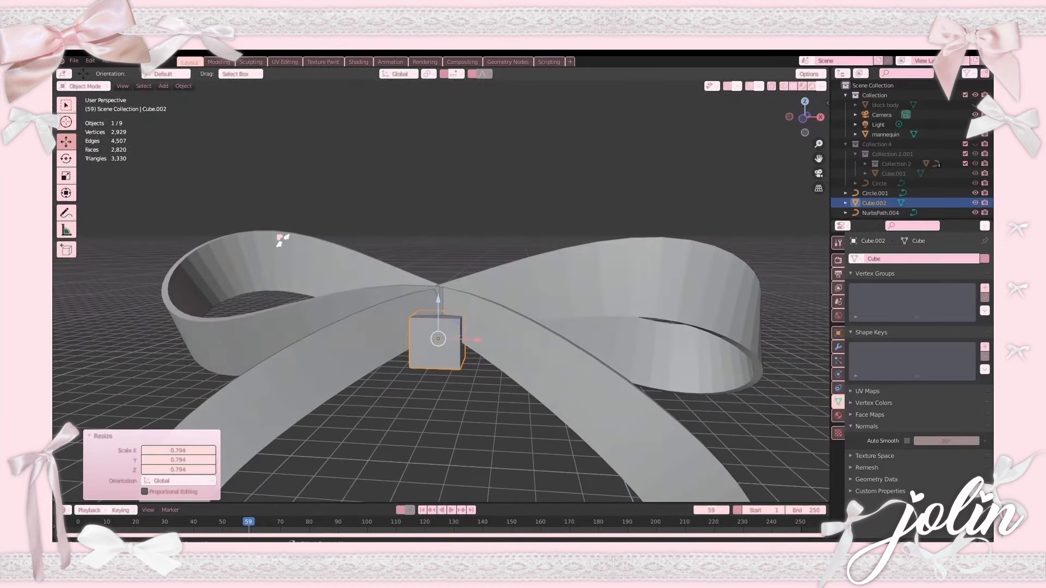
drag(439, 303, 438, 294)
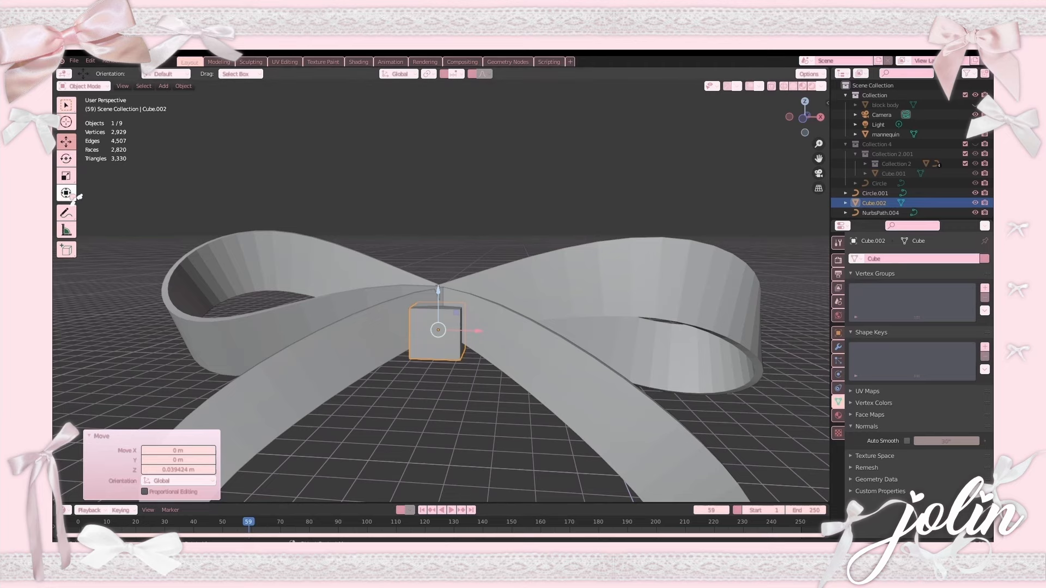
Select the knot cube's top edges and raise them along Z above the ribbons' meeting point.
key(Tab)
middle_drag(473, 264, 459, 311)
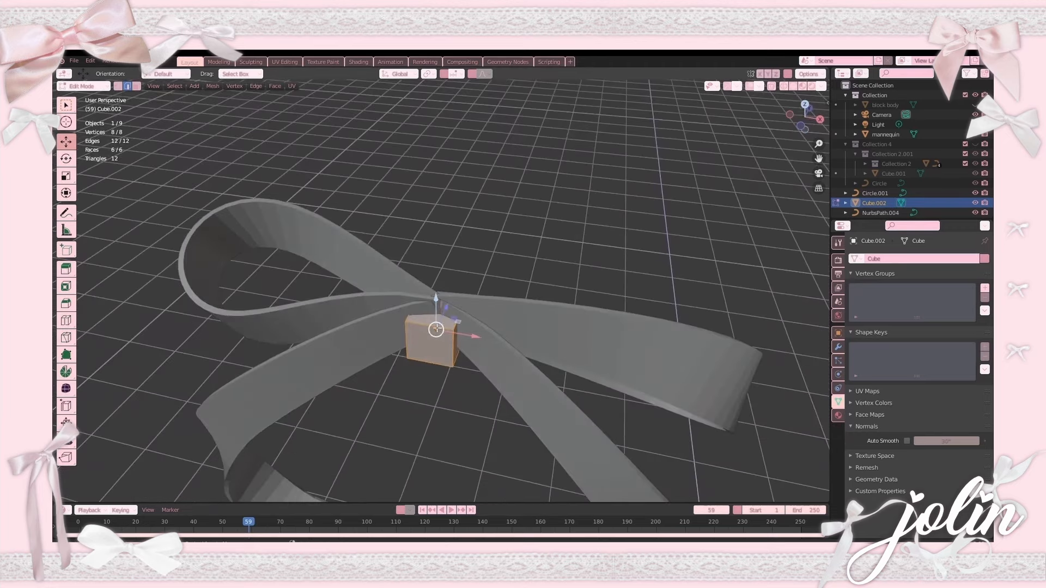
click(433, 315)
middle_drag(503, 250, 476, 256)
shift+click(451, 309)
shift+click(454, 324)
drag(439, 274, 445, 246)
middle_drag(446, 246, 478, 251)
click(541, 206)
Fit the knot cube around the ribbons by shifting individual edges along Y, one by about -0.04 m, and nudging another up in Z.
middle_drag(541, 206, 441, 242)
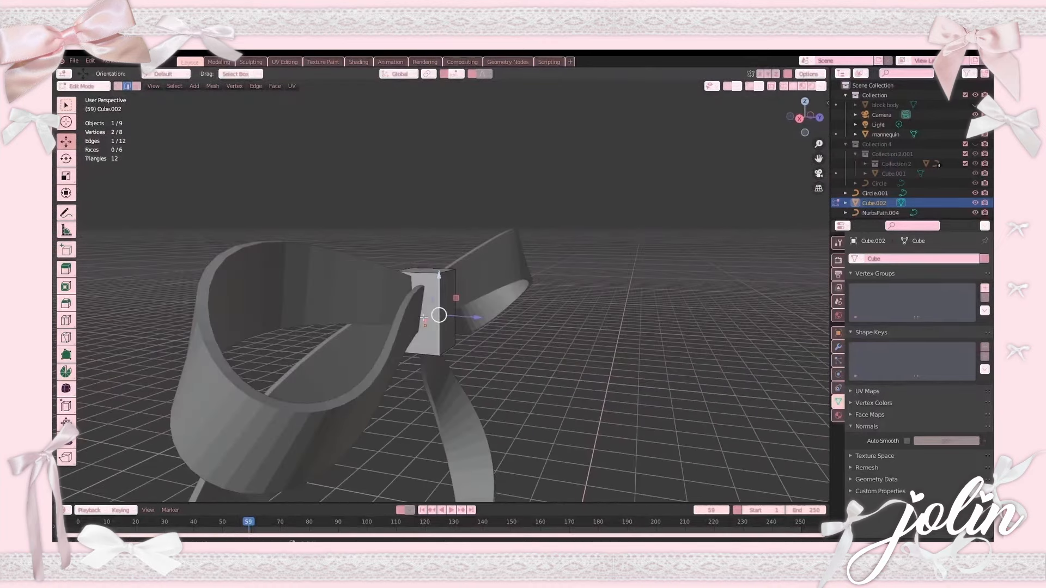
drag(463, 315, 450, 315)
middle_drag(488, 324, 340, 322)
drag(430, 317, 436, 316)
middle_drag(436, 316, 392, 349)
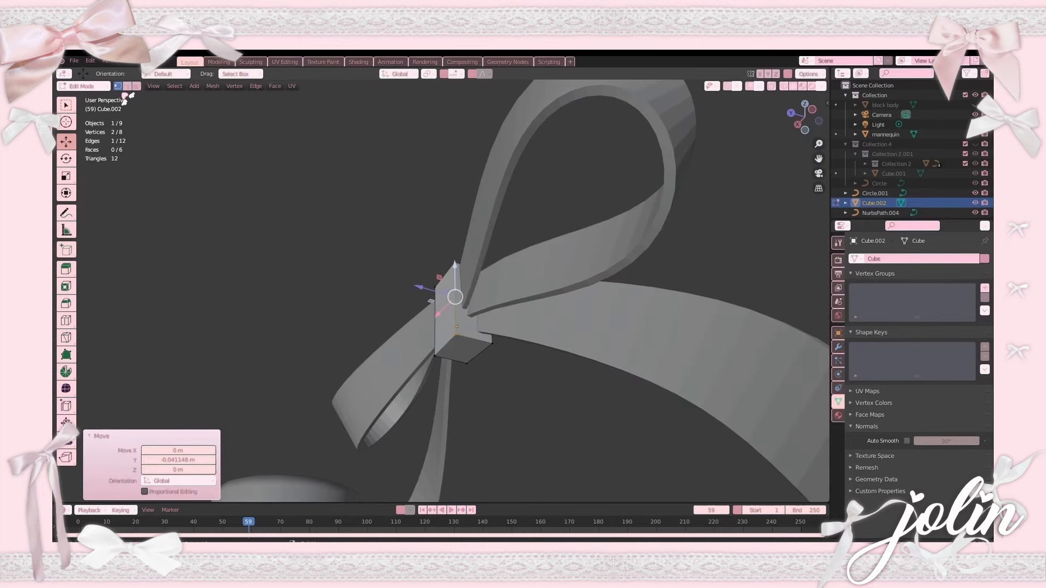
click(455, 332)
drag(454, 319, 454, 314)
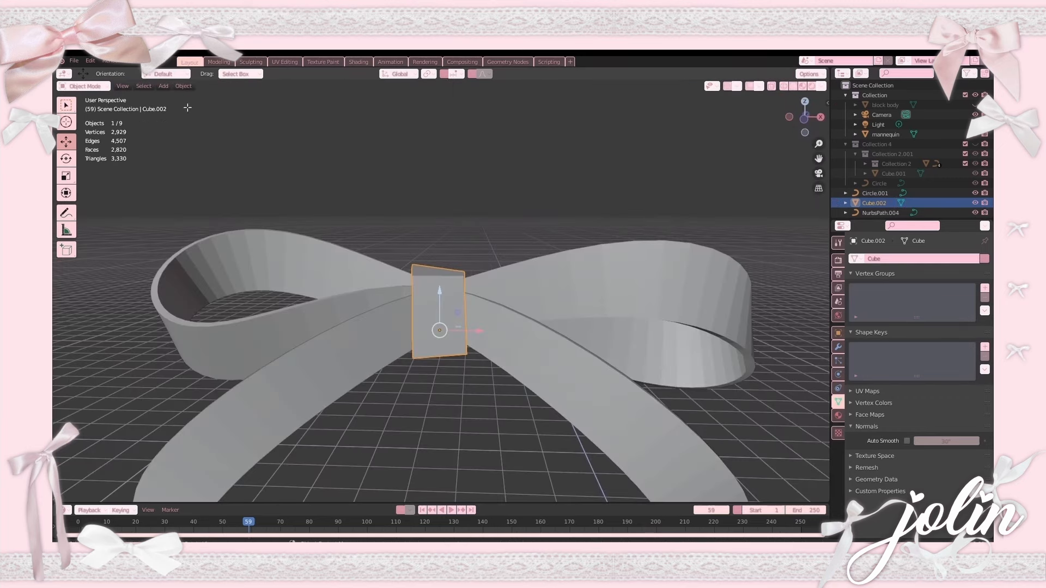
Bevel the knot cube's four horizontal front and back edges with 3 segments and a width of about 0.73 m.
key(Tab)
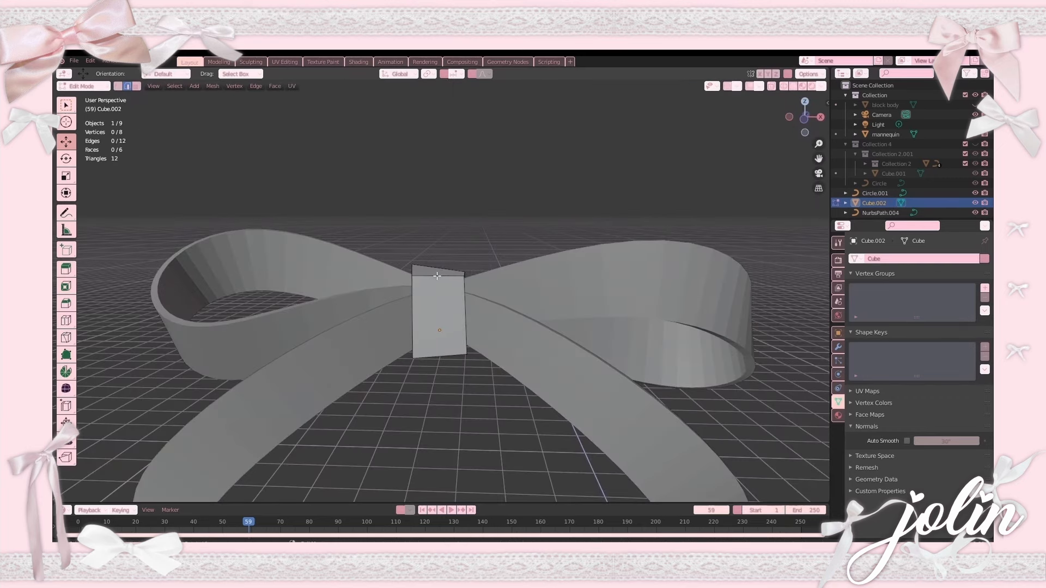
middle_drag(536, 377, 437, 316)
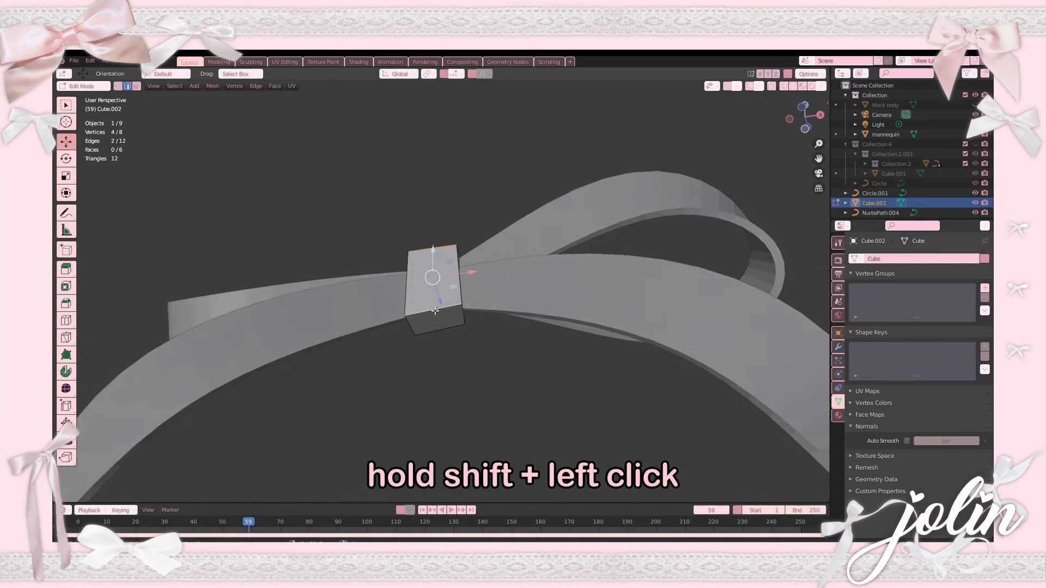
shift+click(445, 326)
middle_drag(542, 340, 429, 375)
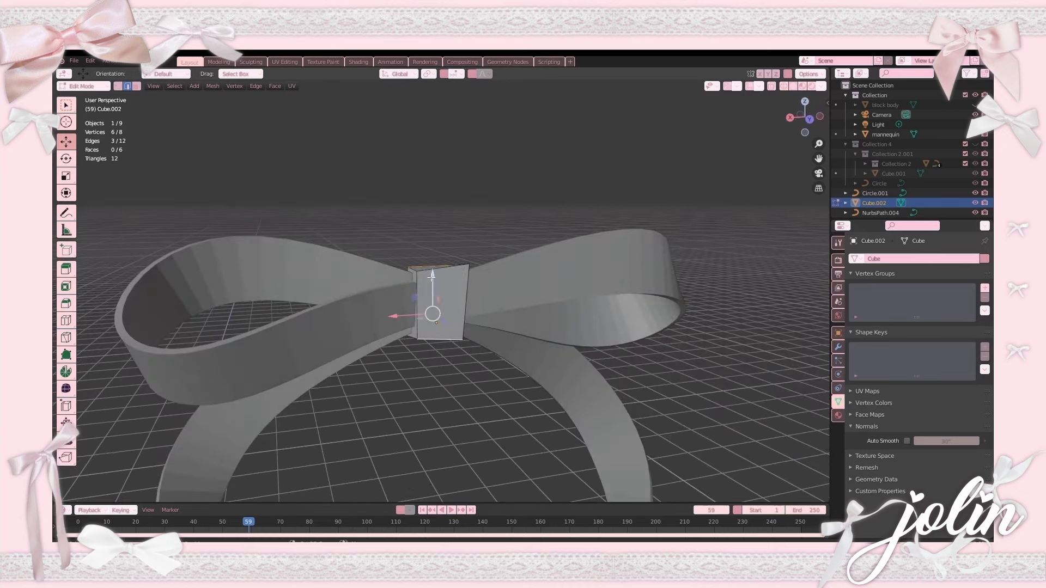
middle_drag(434, 334, 567, 334)
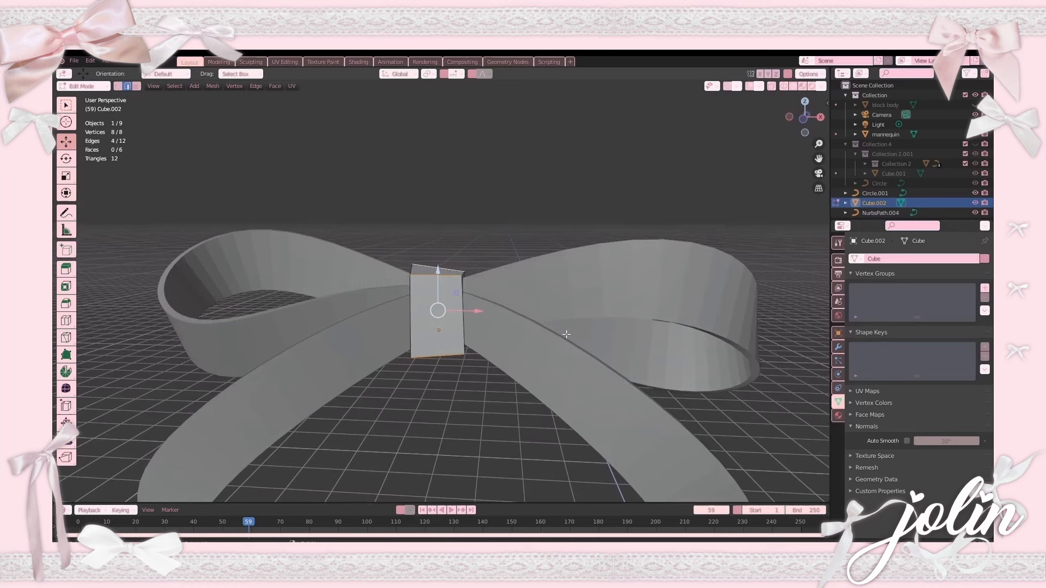
key(ctrl+b)
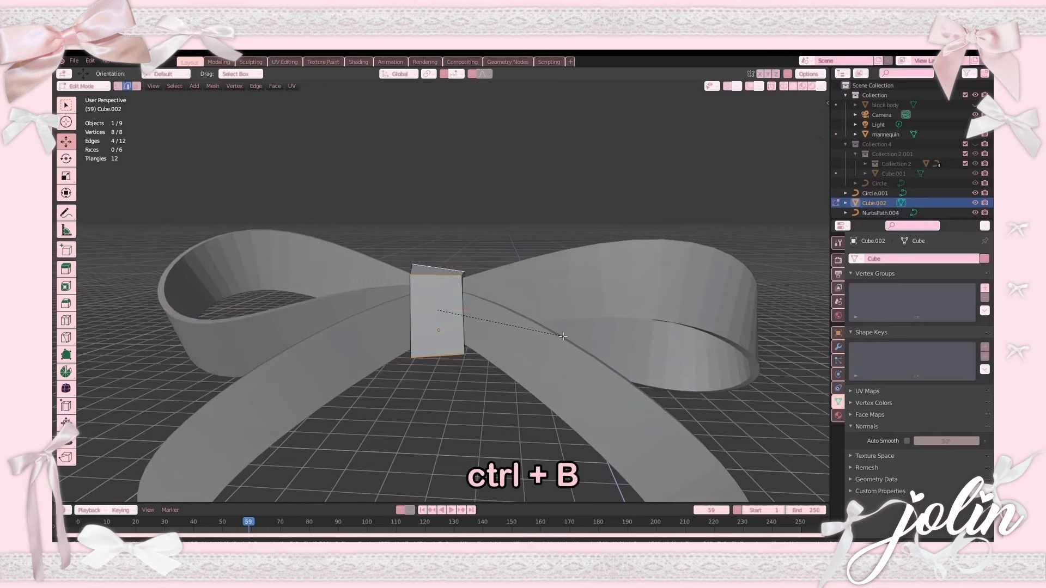
scroll(568, 364, up, 1)
click(568, 363)
middle_drag(568, 364, 467, 397)
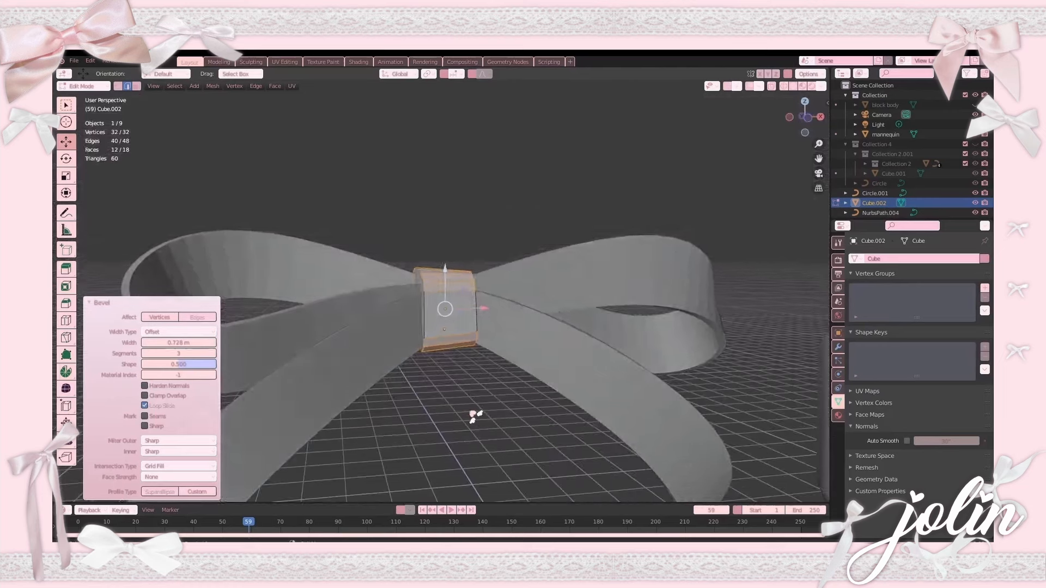
key(Tab)
click(466, 429)
scroll(483, 428, down, 5)
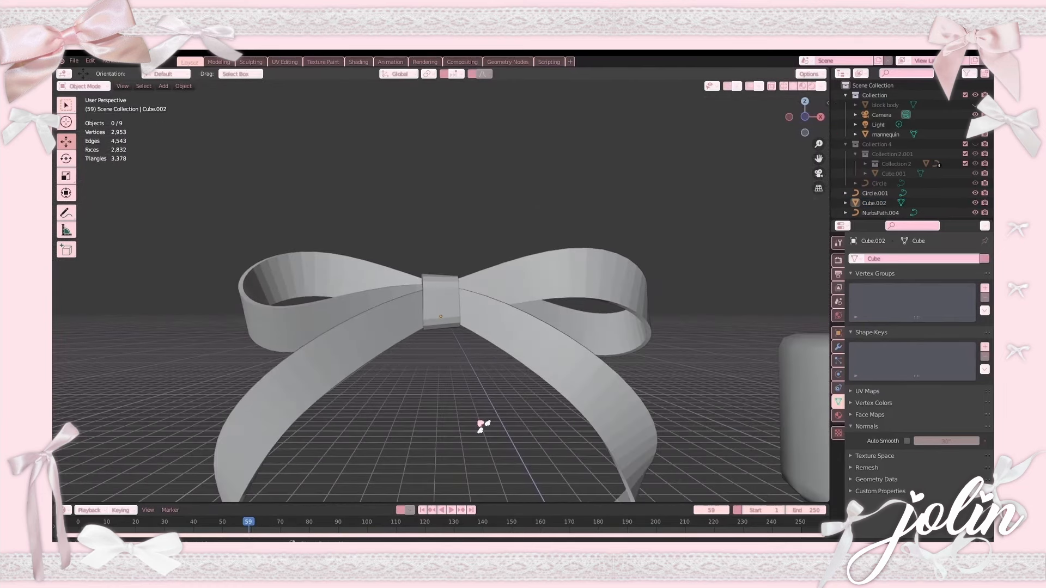
Create a new collection directly under the scene collection for the bow pieces.
key(KP_1)
scroll(466, 328, down, 1)
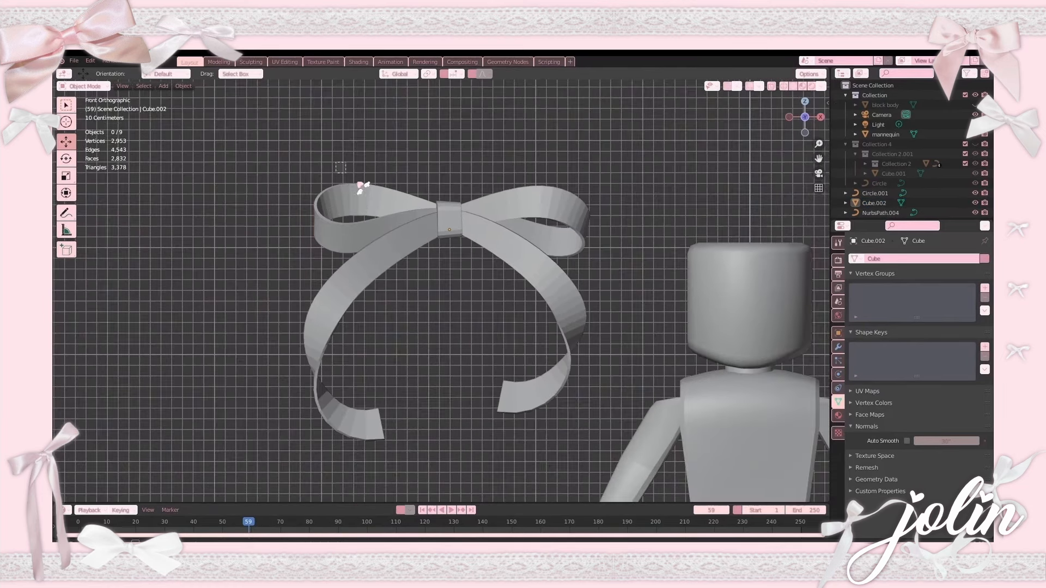
drag(340, 167, 506, 210)
scroll(507, 210, down, 3)
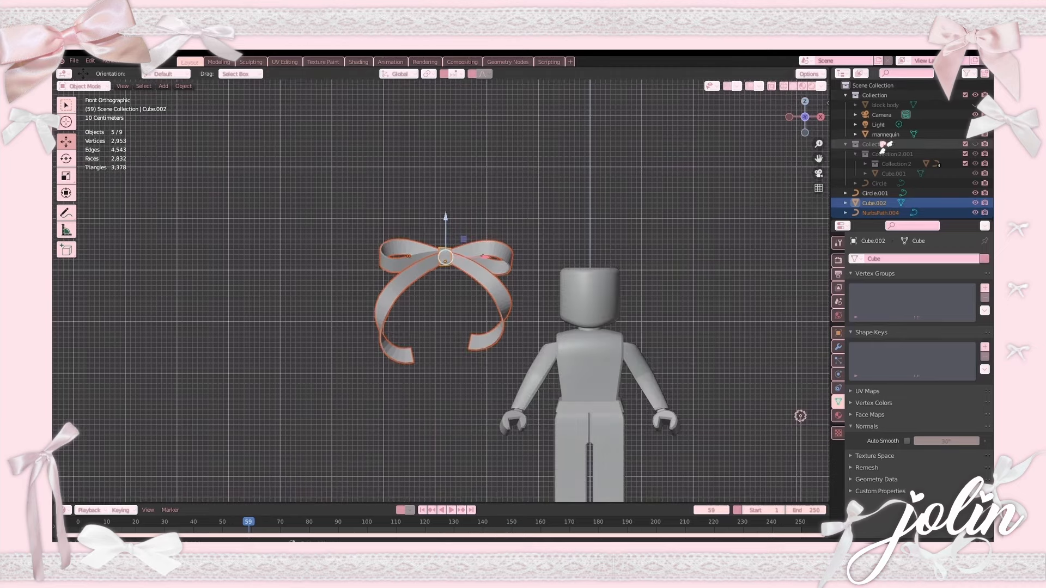
right_click(878, 87)
click(880, 87)
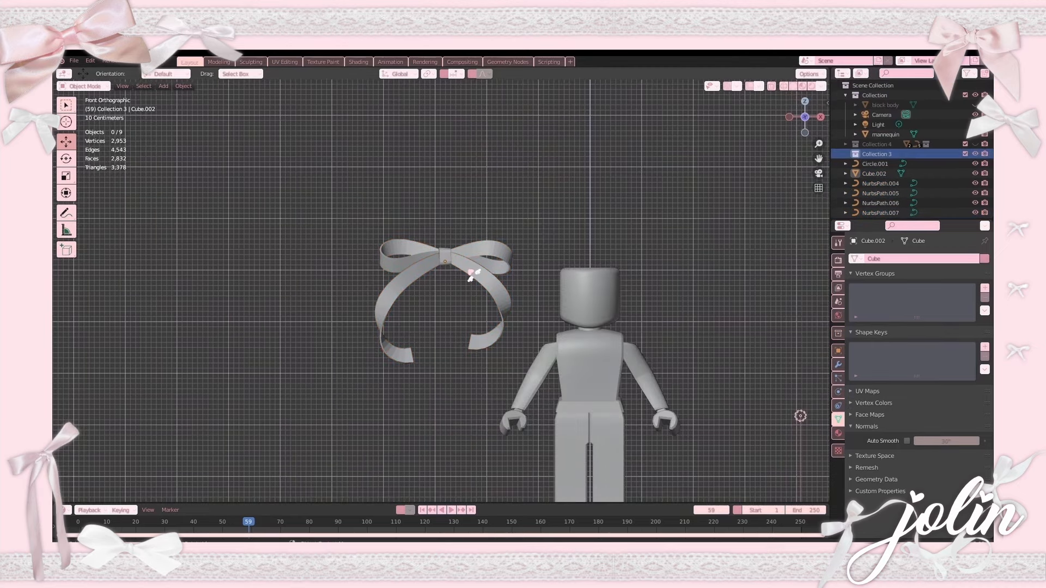
Move the knot, both loops and both tails into the new collection and name it "paths".
click(469, 269)
shift+click(432, 270)
shift+click(443, 257)
shift+click(465, 255)
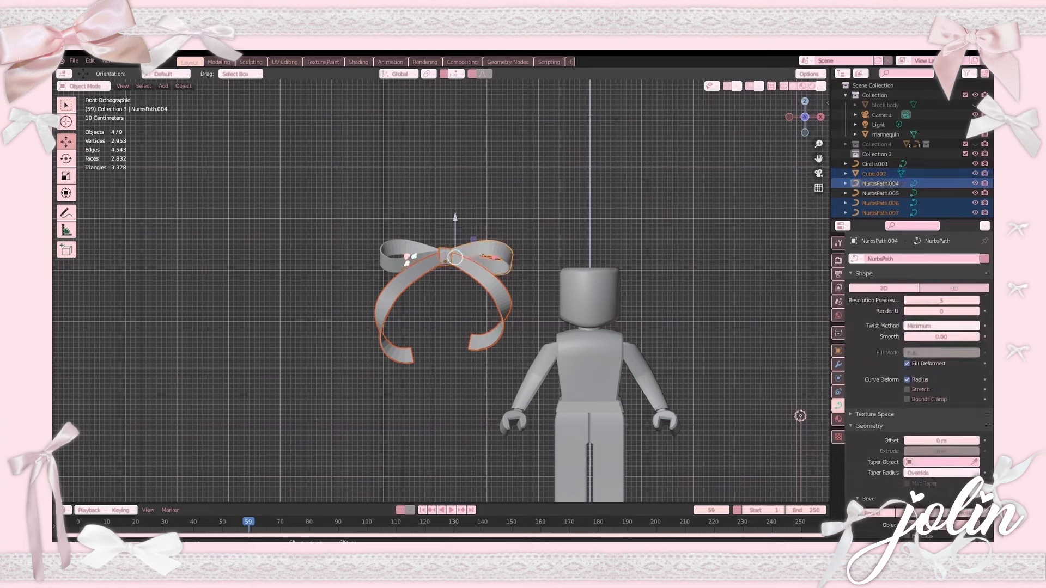
shift+click(409, 257)
drag(883, 174, 882, 155)
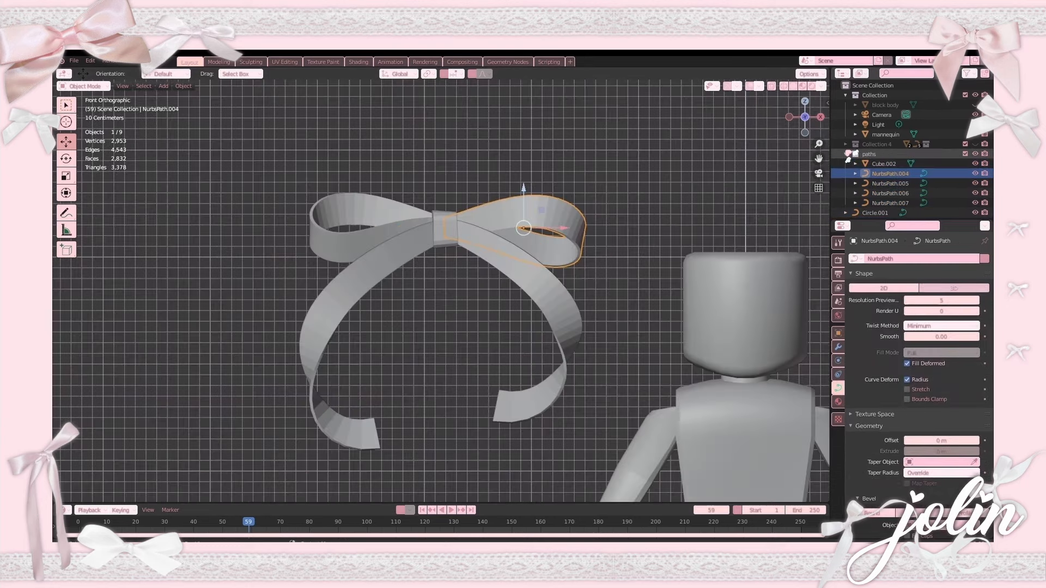
Duplicate the "paths" collection and exclude the original from the view layer.
click(846, 154)
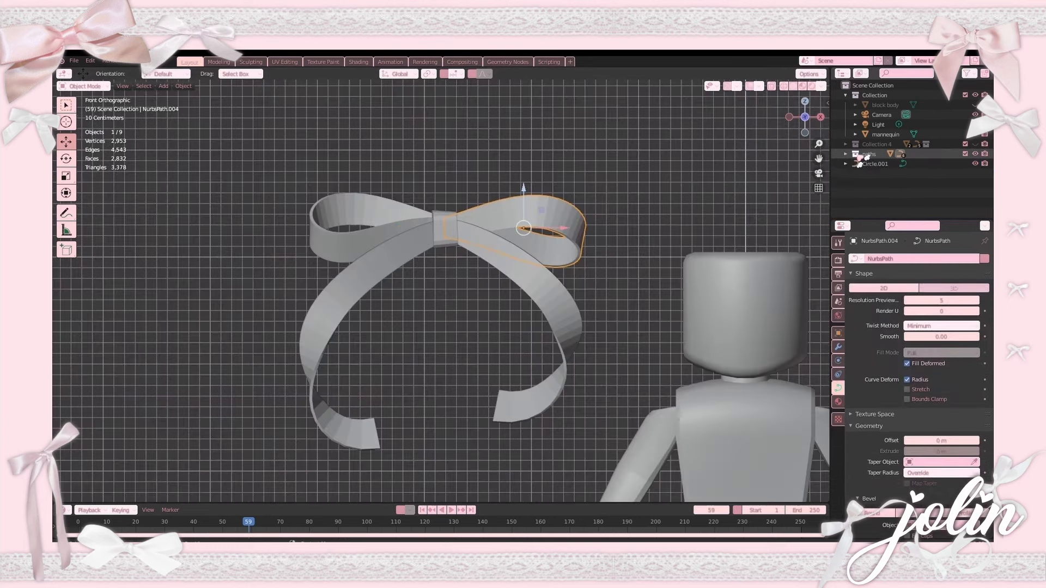
right_click(855, 154)
click(828, 155)
click(965, 154)
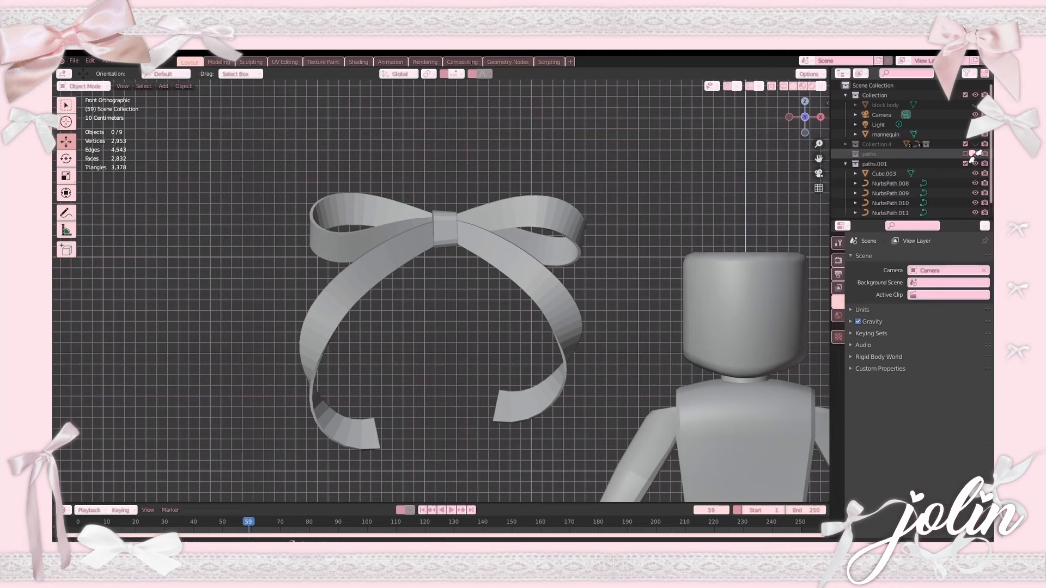
Select the duplicated loops and tails without the knot and open the UV Editing workspace in front view.
click(874, 163)
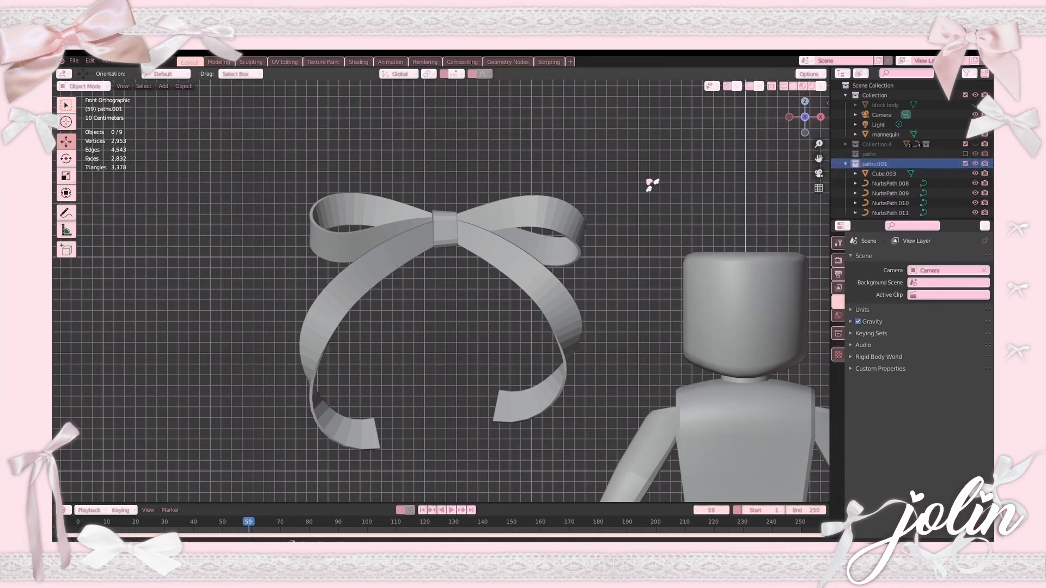
shift+click(517, 223)
shift+click(520, 248)
shift+click(403, 256)
shift+click(373, 241)
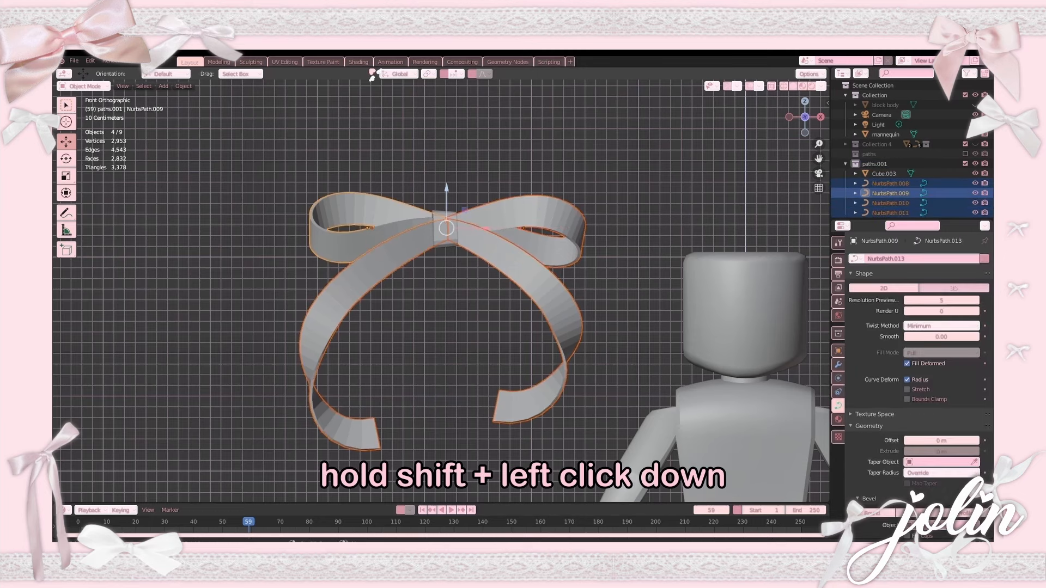
click(285, 62)
key(KP_1)
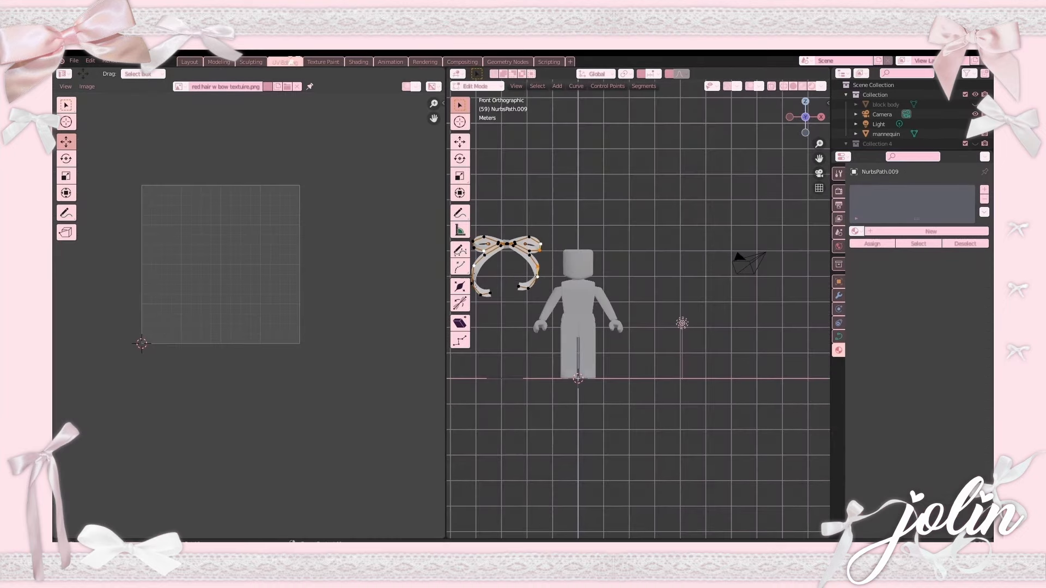
Return the four selected ribbon curves to Object Mode and convert them to meshes.
scroll(560, 270, up, 3)
shift+middle_drag(560, 270, 718, 313)
scroll(590, 247, up, 4)
key(Tab)
right_click(590, 247)
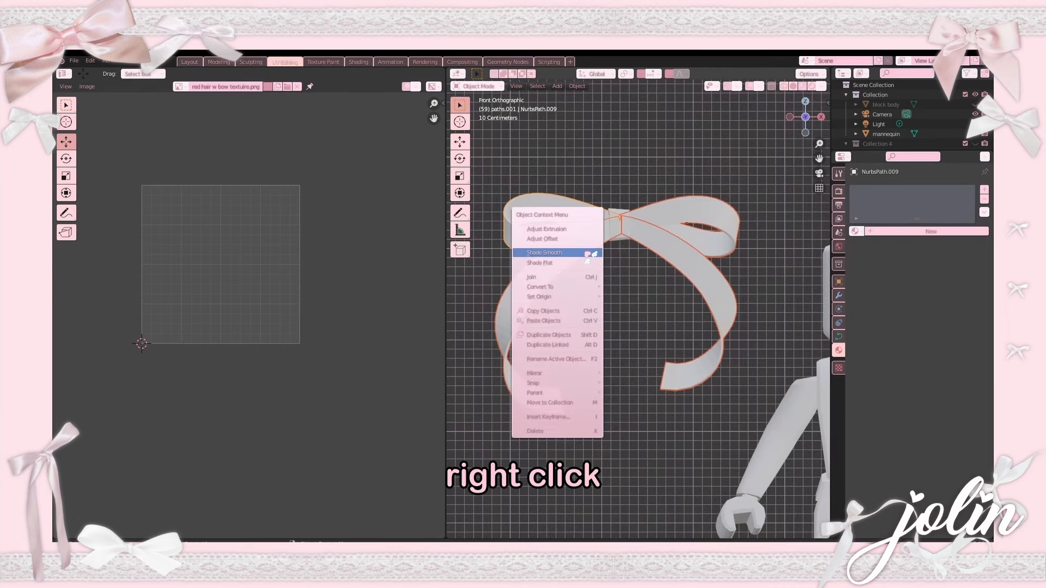
mouse_move(588, 286)
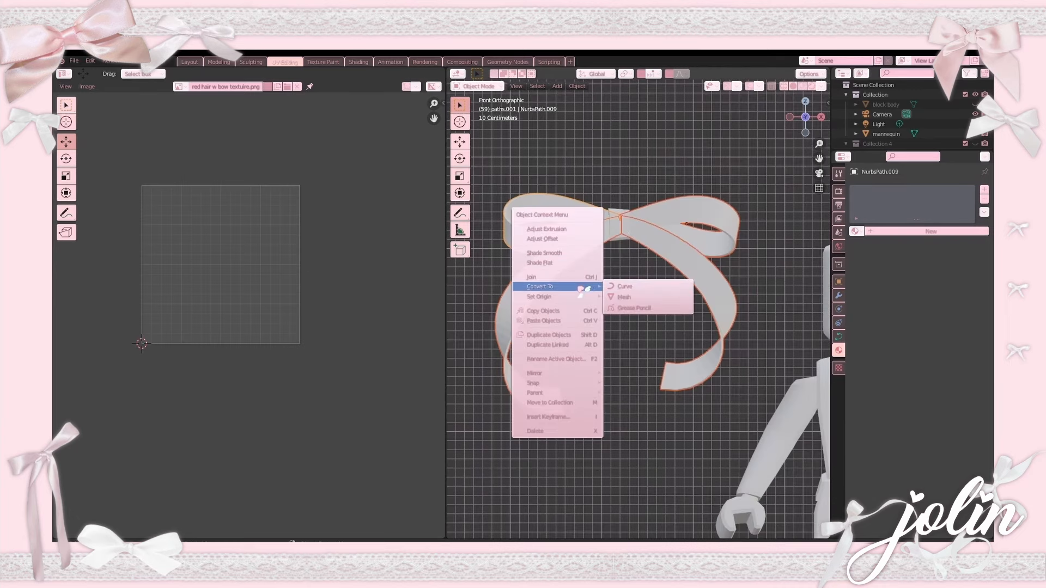
click(635, 298)
Scale down all UVs of the converted loops and tails and move them into the lower-right area of the UV square.
key(Tab)
key(a)
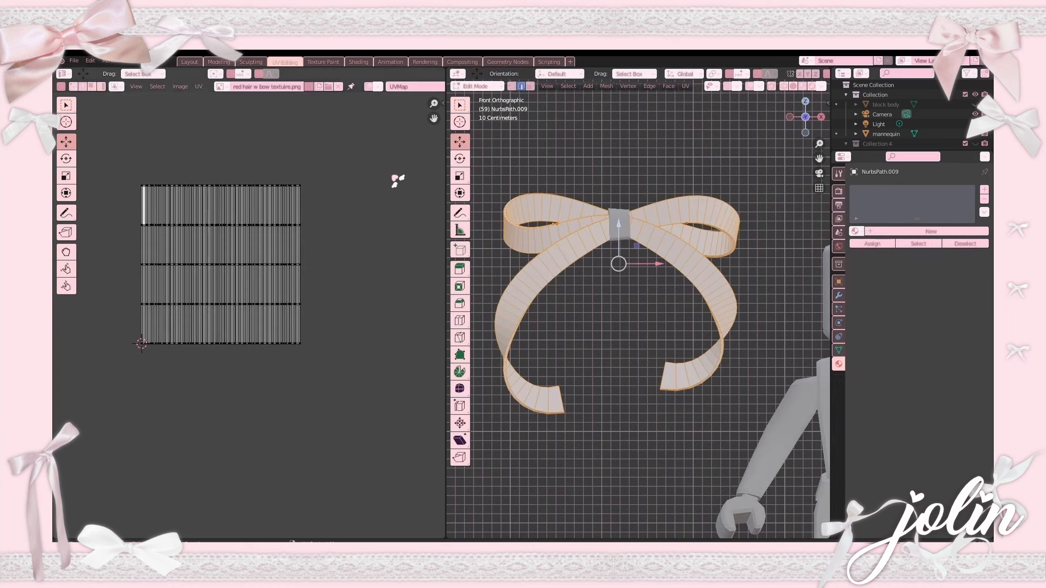
key(a)
key(s)
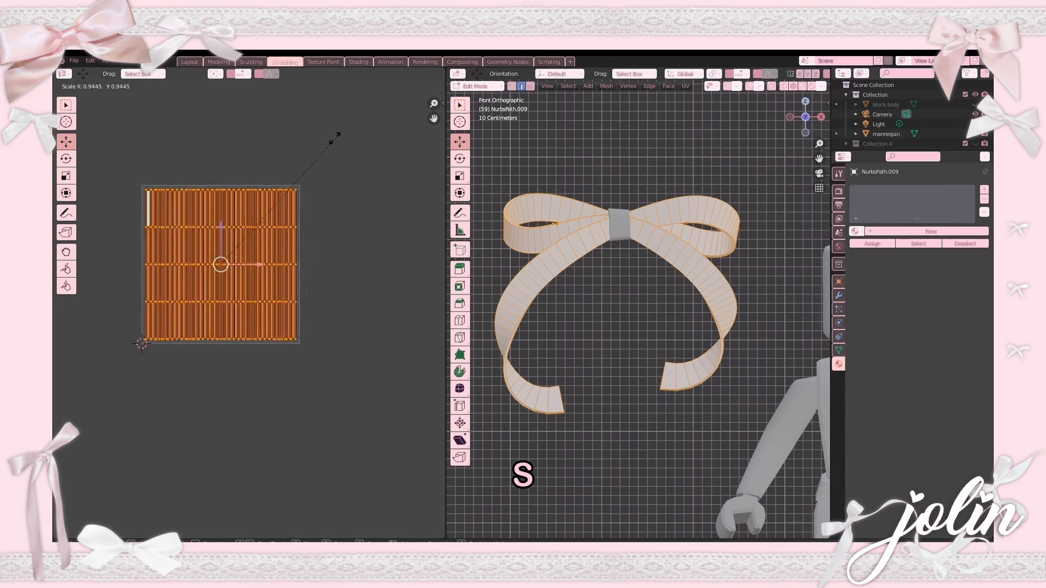
click(257, 250)
key(g)
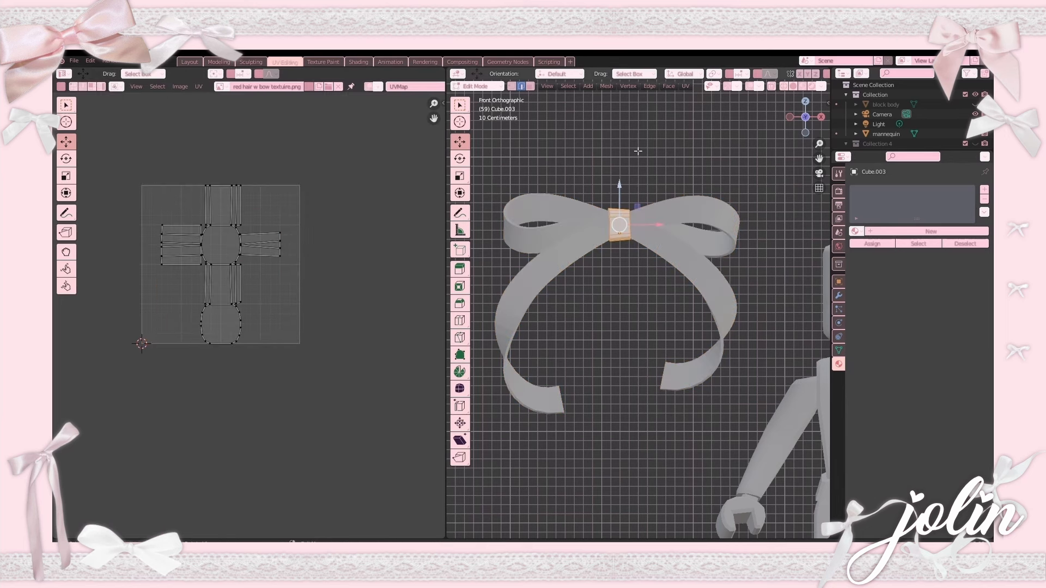
Scale down the knot's UVs and place them in the upper-left part of the UV square, clear of the ribbon UVs.
key(a)
key(s)
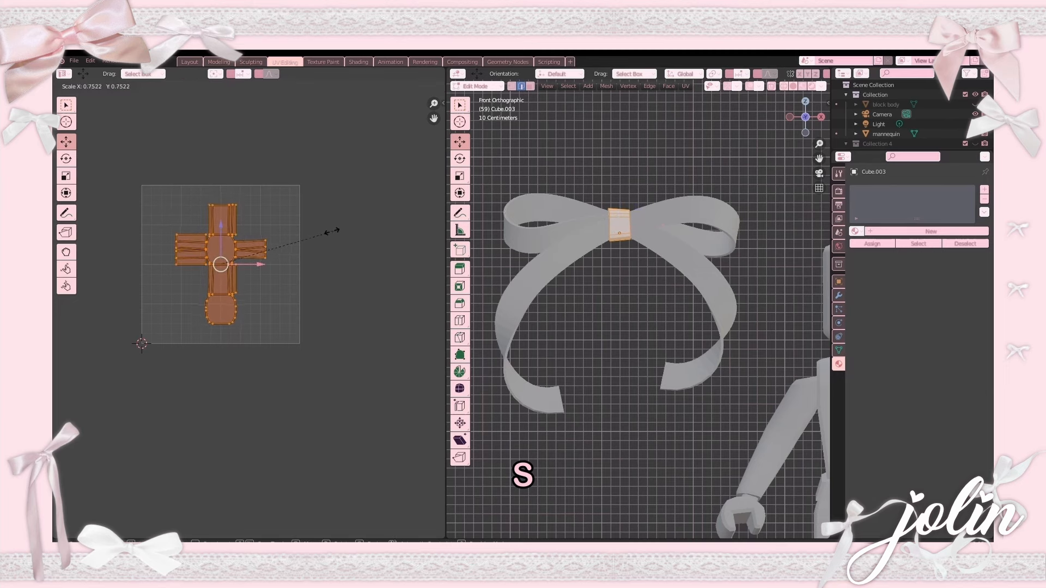
click(333, 231)
key(g)
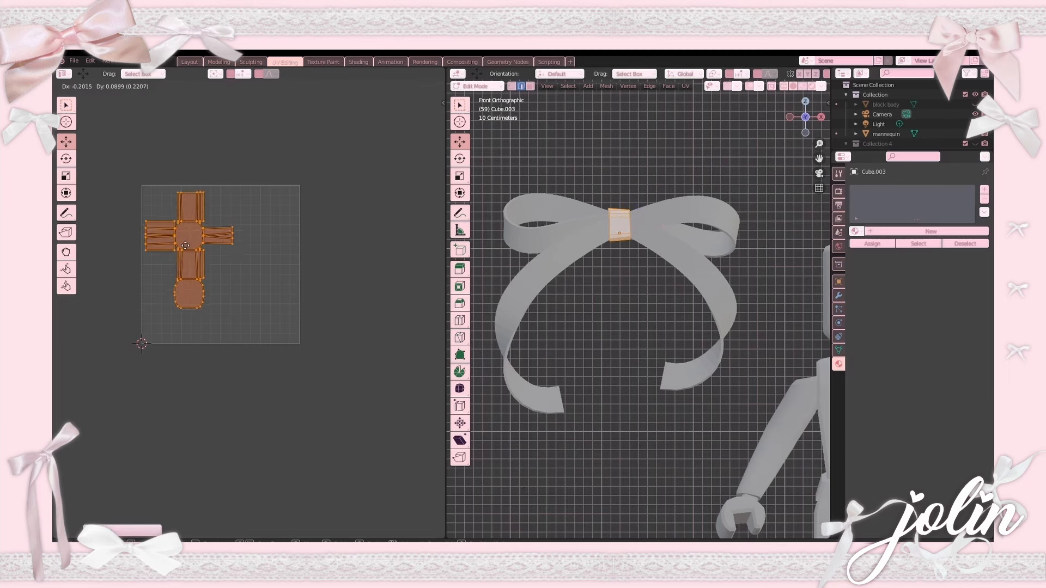
click(186, 243)
click(281, 243)
Select the knot together with the loops and tails and show all their UVs together in Edit Mode.
key(Tab)
drag(545, 175, 644, 280)
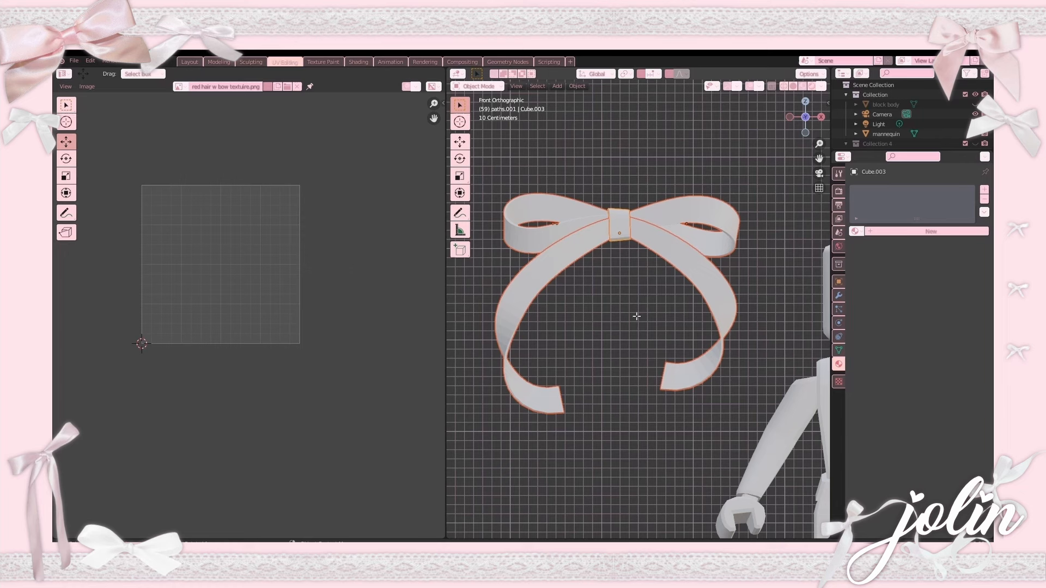
key(Tab)
key(a)
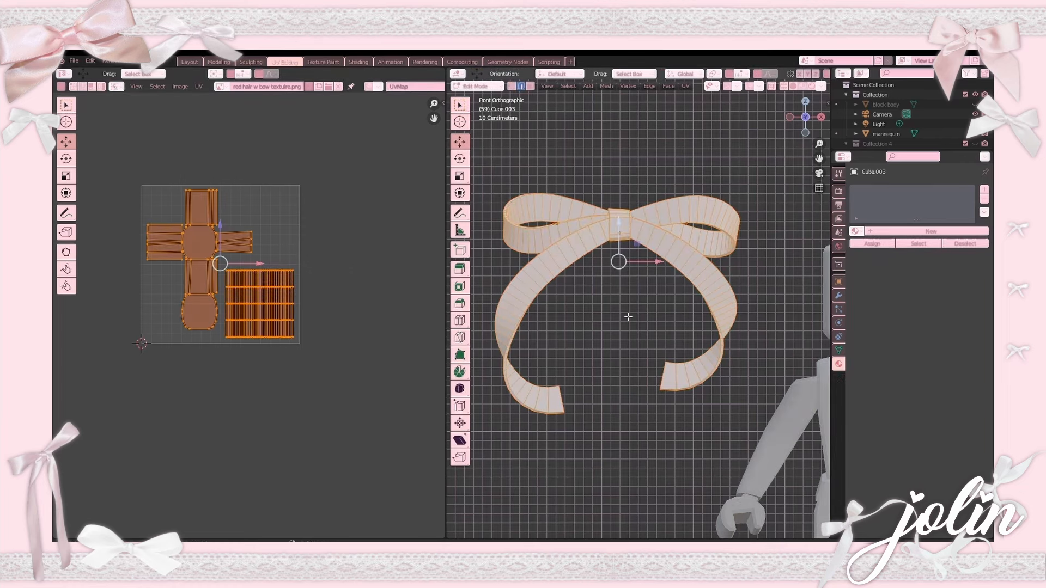
Join the knot, loops and tails into a single mesh in Object Mode and shade it smooth.
right_click(473, 238)
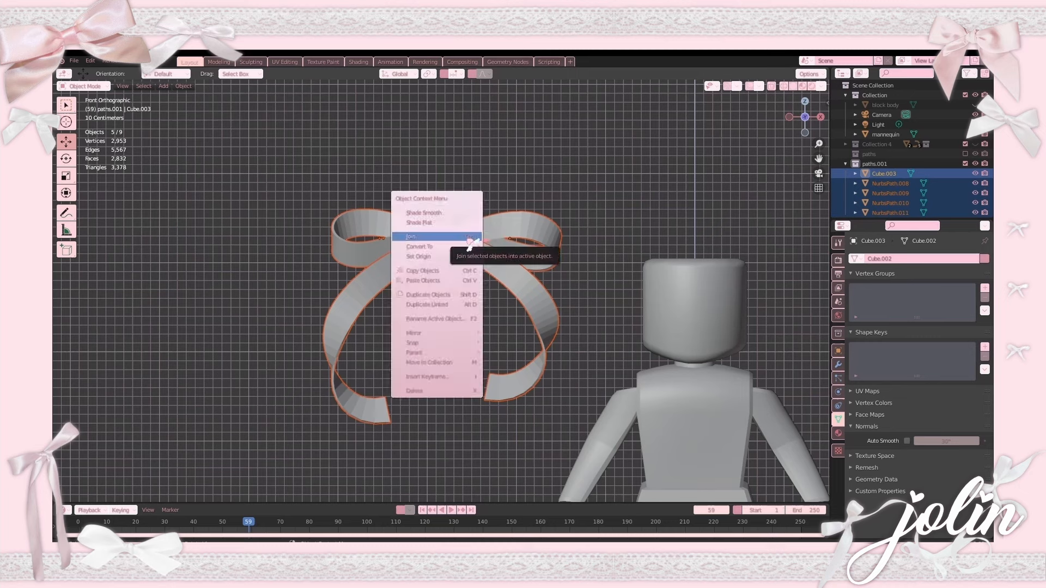
key(ctrl+j)
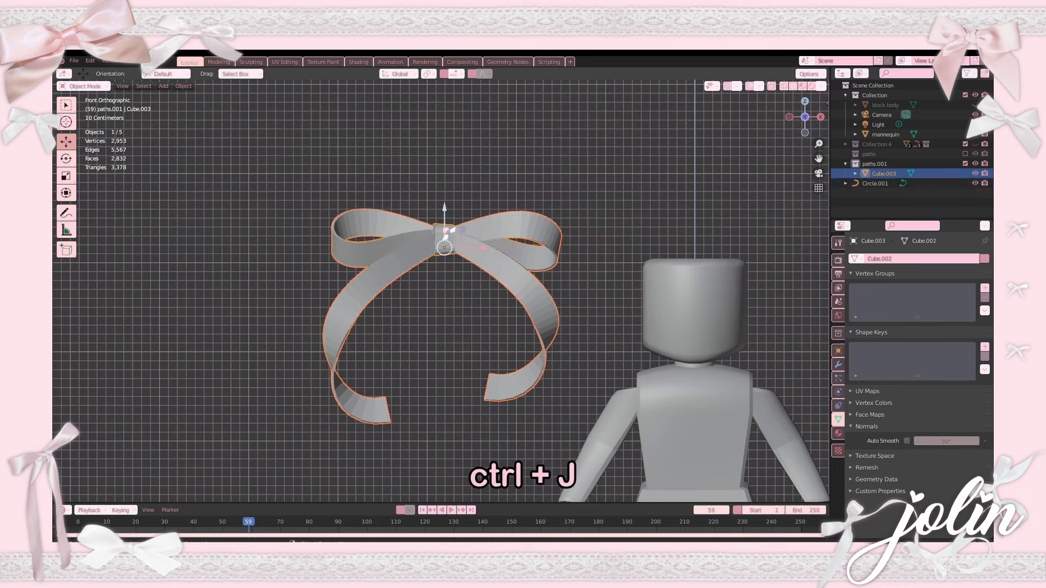
right_click(489, 256)
click(482, 257)
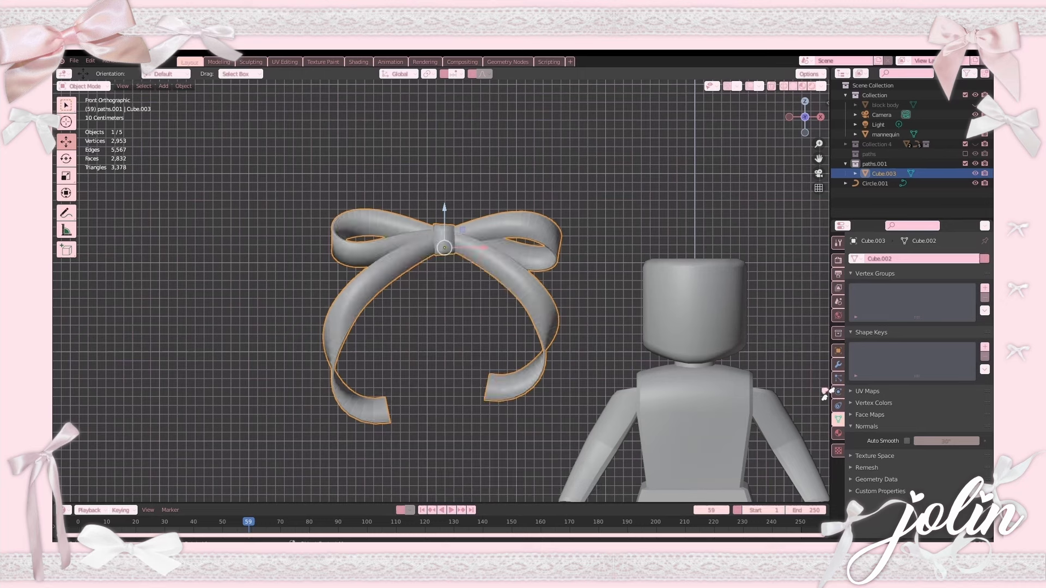
Enable Auto Smooth on the joined bow and set its angle to 35°.
click(907, 441)
click(578, 211)
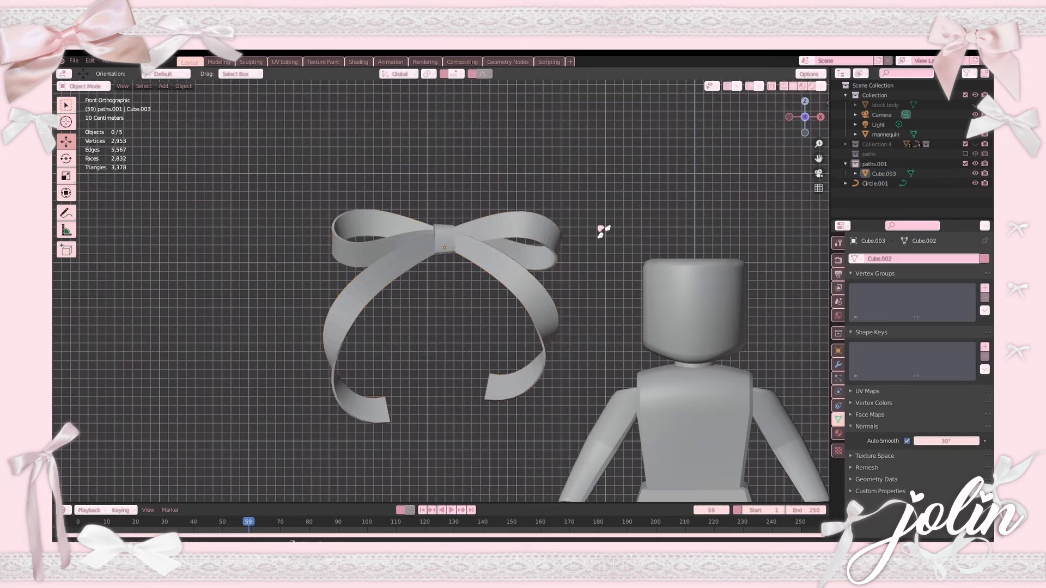
scroll(583, 270, up, 4)
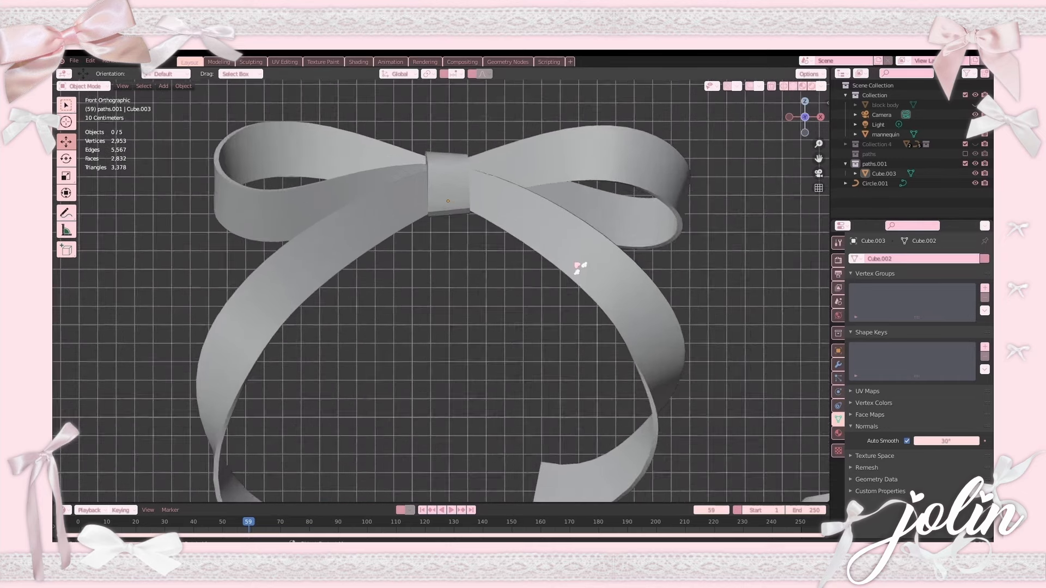
middle_drag(581, 269, 442, 215)
scroll(423, 217, down, 4)
click(948, 440)
text(3)
key(Return)
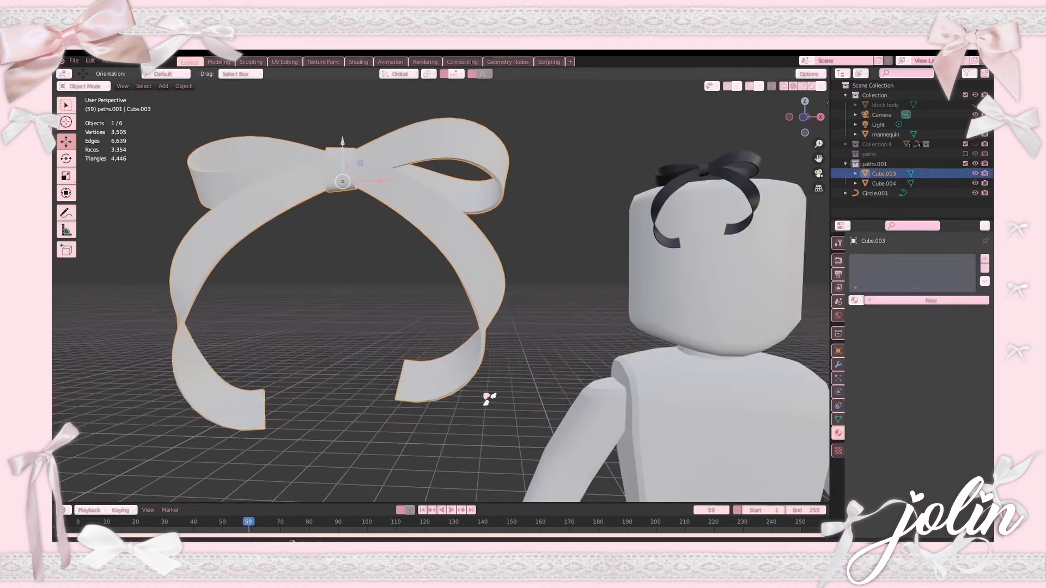
Close the open end of one ribbon tail by filling a face between its two long end edges.
mouse_move(490, 397)
middle_down()
mouse_move(413, 412)
mouse_move(550, 386)
middle_up()
key(Tab)
middle_drag(439, 403, 407, 413)
scroll(408, 413, up, 8)
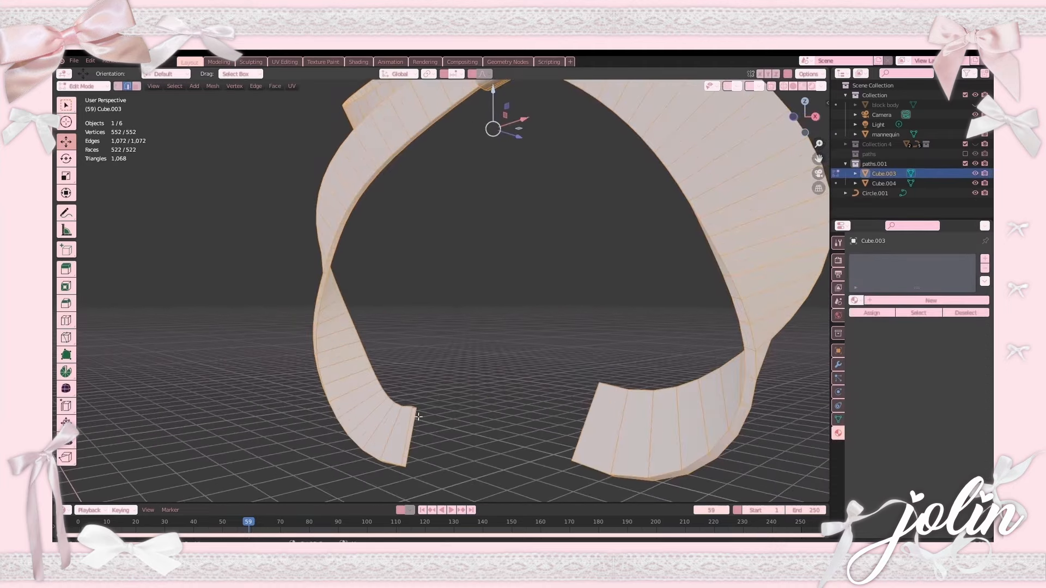
middle_drag(474, 317, 282, 165)
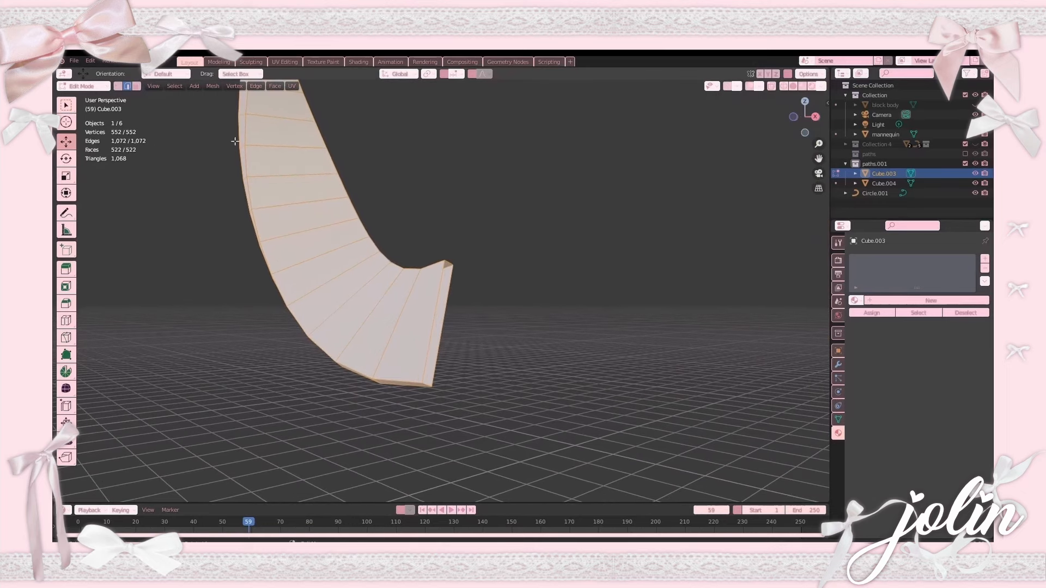
click(445, 313)
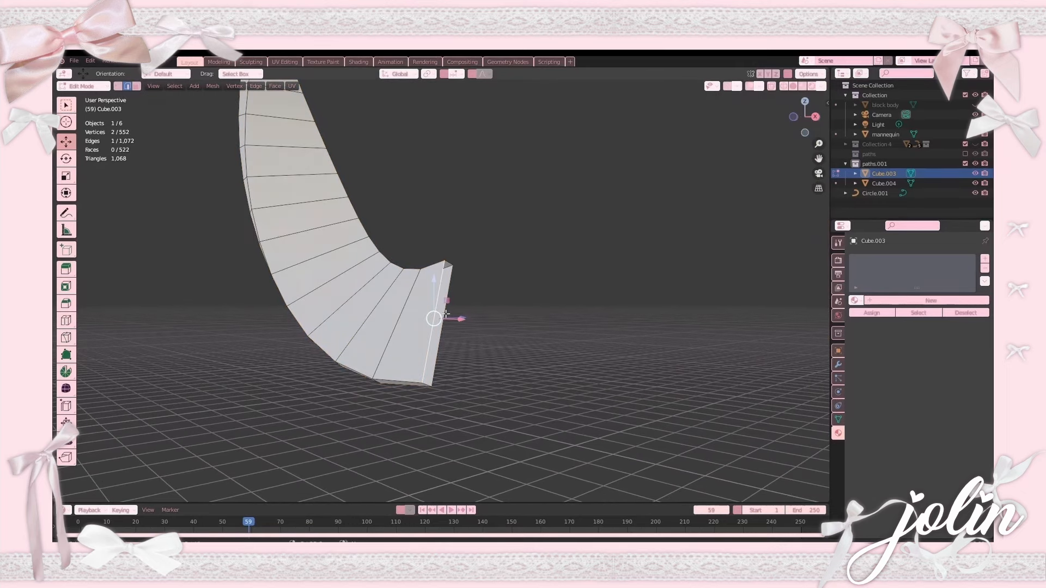
shift+click(439, 322)
key(f)
middle_drag(588, 338, 532, 356)
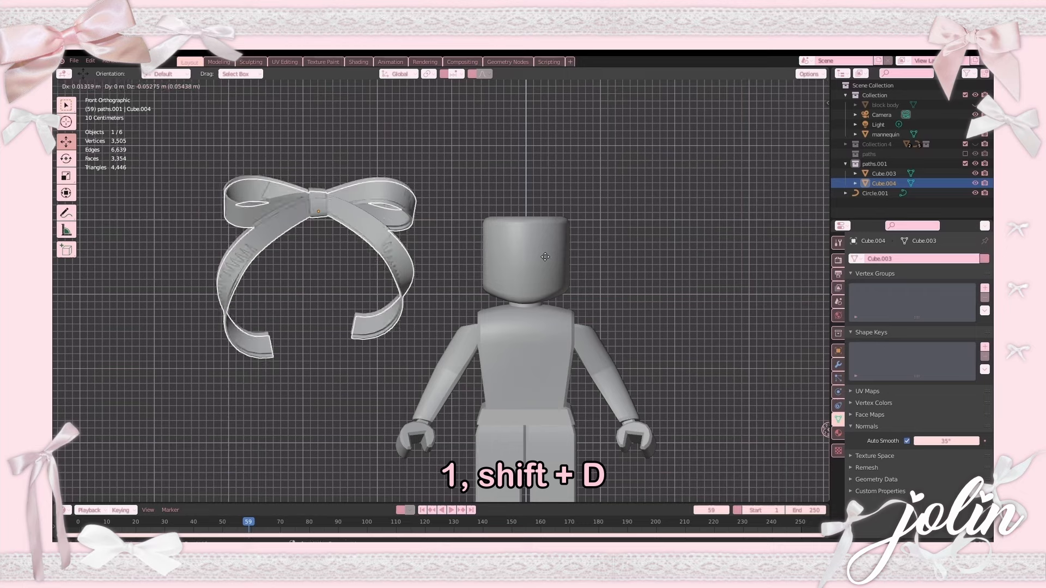
Duplicate the bow in front view, scale the copy down and position it on the top edge of the mannequin's head.
key(shift+d)
click(721, 248)
key(s)
click(575, 278)
middle_drag(575, 278, 384, 296)
drag(492, 228, 440, 239)
middle_drag(440, 239, 546, 244)
key(KP_1)
scroll(548, 243, up, 5)
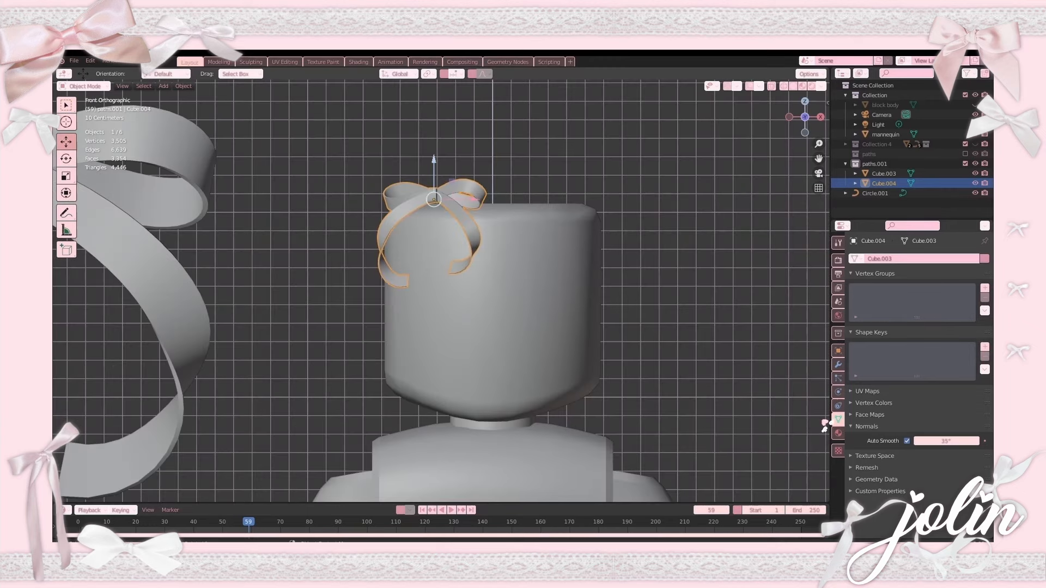
Switch the viewport to Material Preview and assign a black material to the small bow on the head.
key(z)
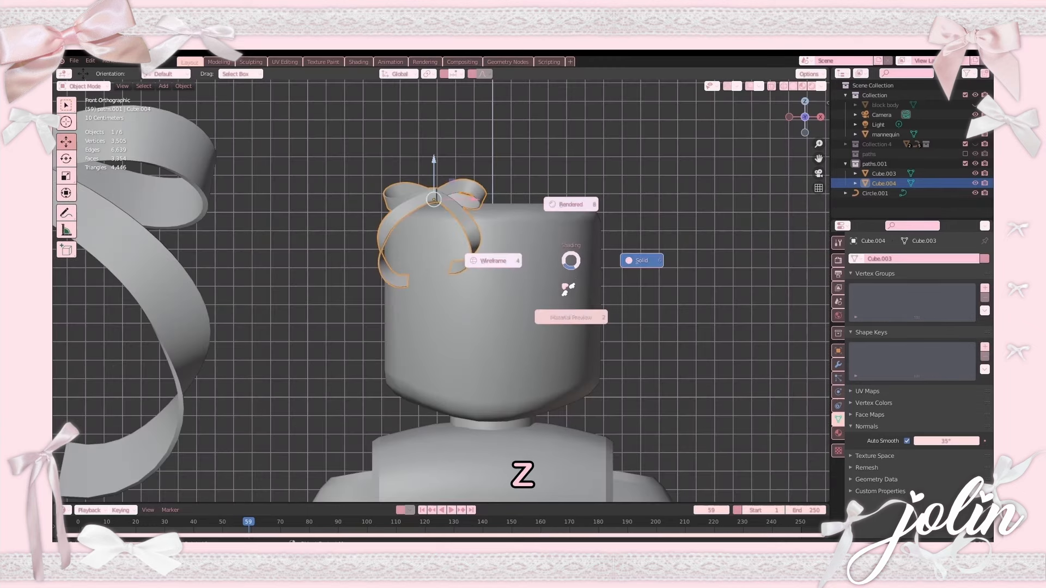
click(584, 327)
click(838, 433)
click(910, 401)
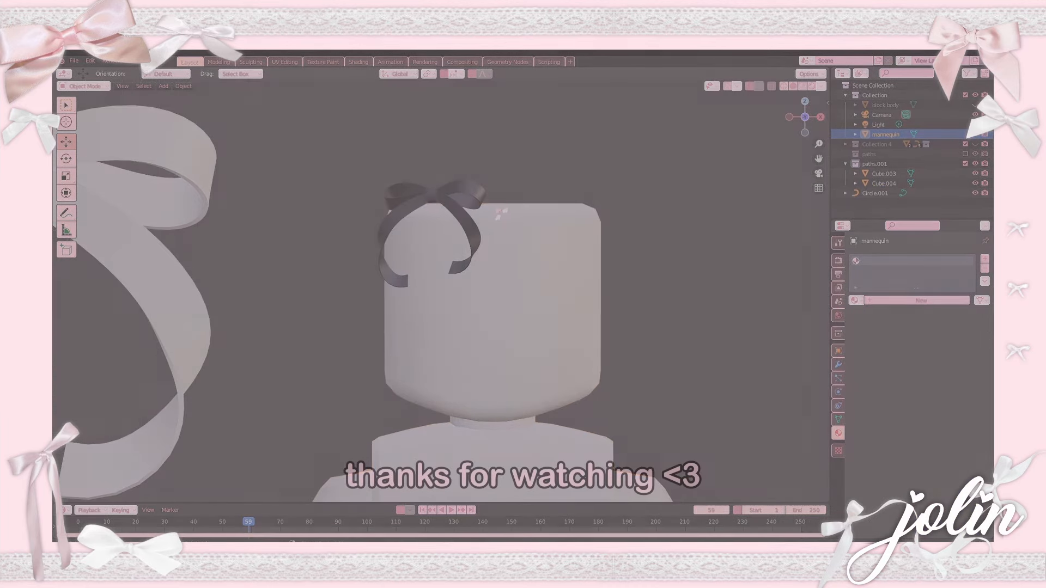
middle_drag(500, 214, 567, 229)
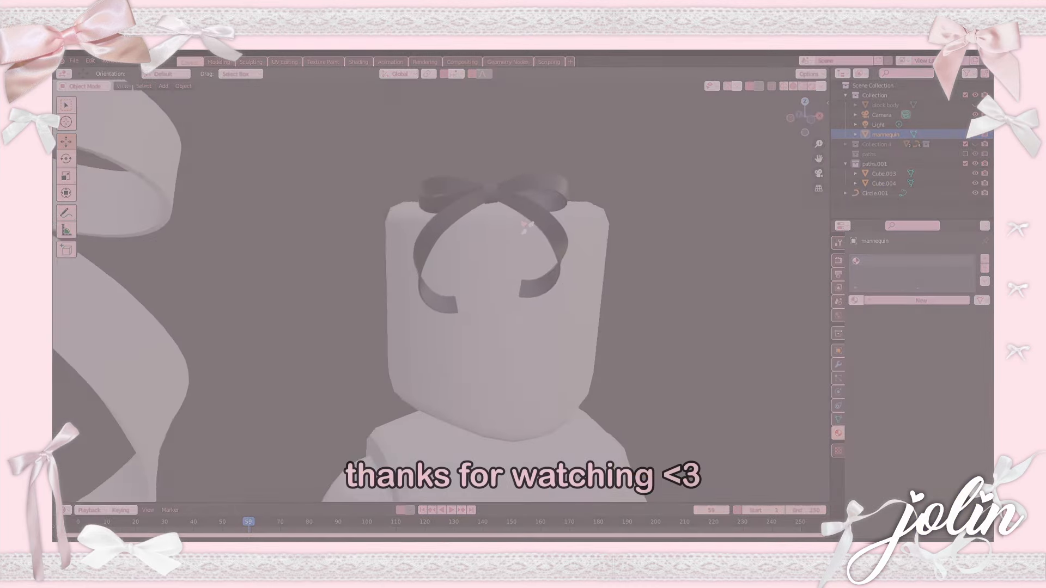
scroll(604, 306, down, 3)
mouse_move(604, 306)
middle_down()
mouse_move(569, 303)
mouse_move(621, 299)
middle_up()
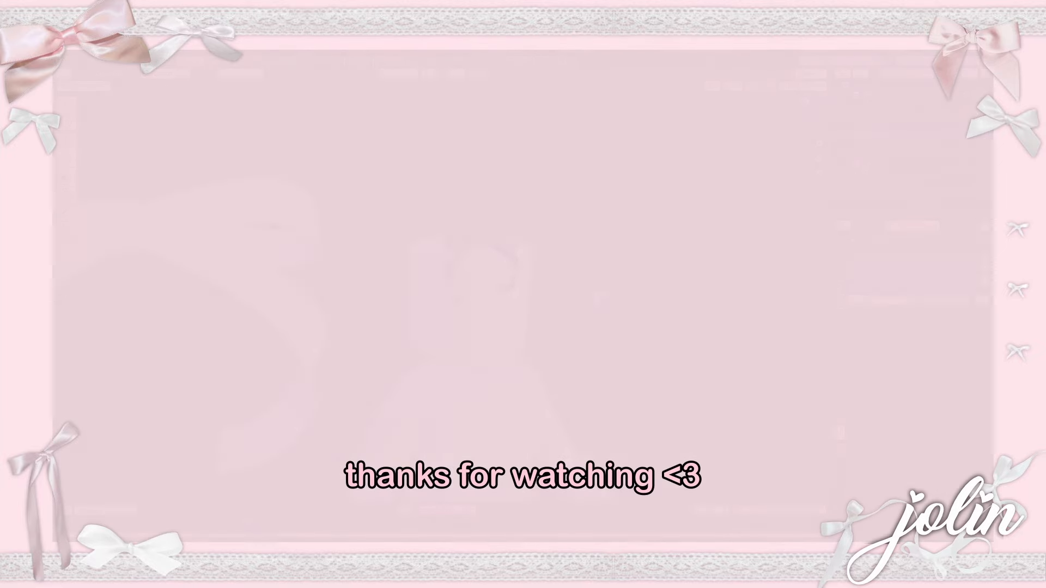